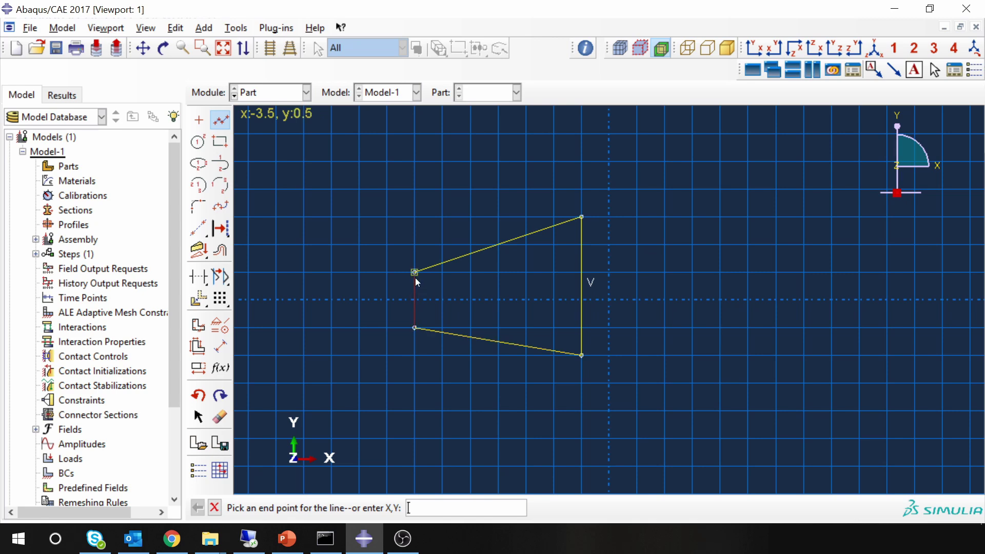
Step: Finish the closed four-sided outline and dimension its left vertical edge to 0.4
middle_click(308, 292)
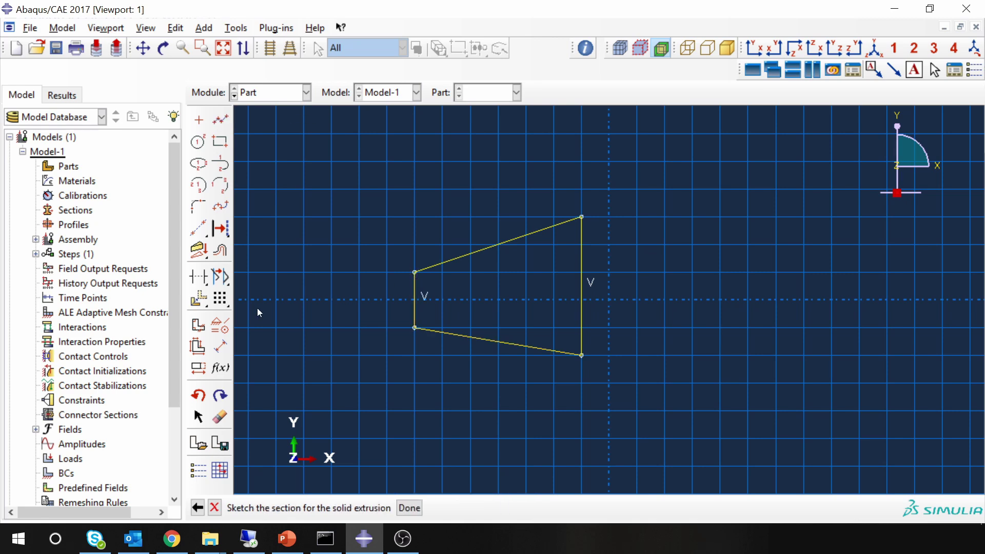
left_click(223, 348)
left_click(414, 293)
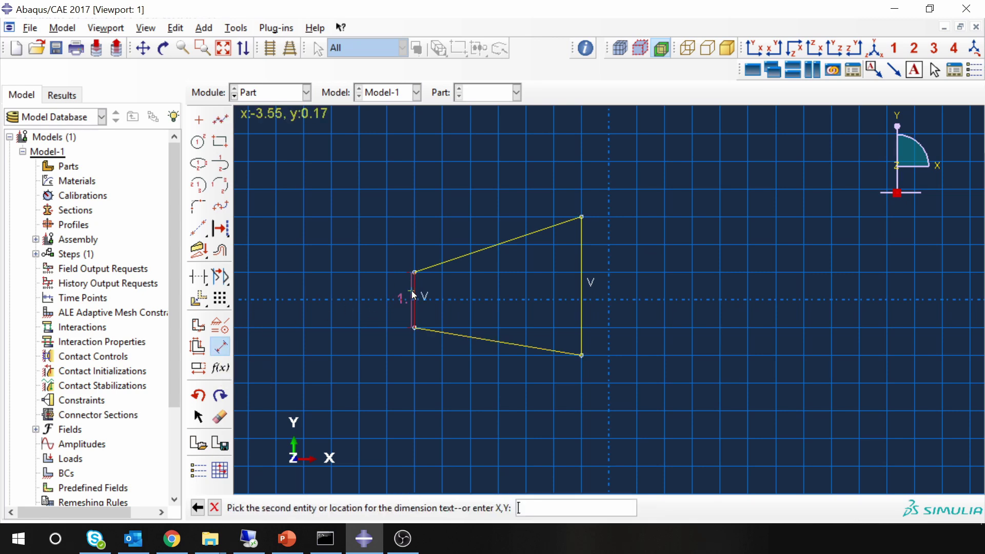
left_click(390, 291)
type("0.4")
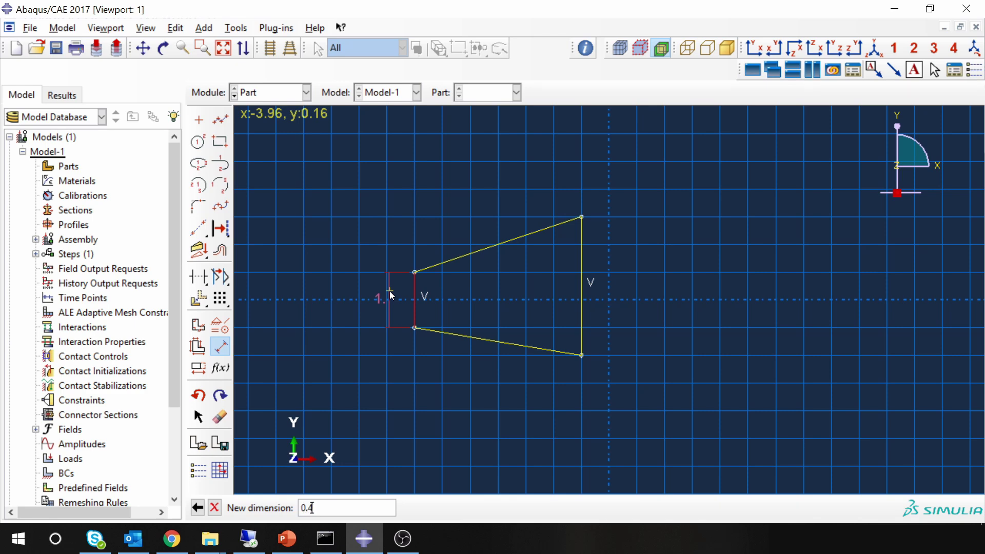
key("Return")
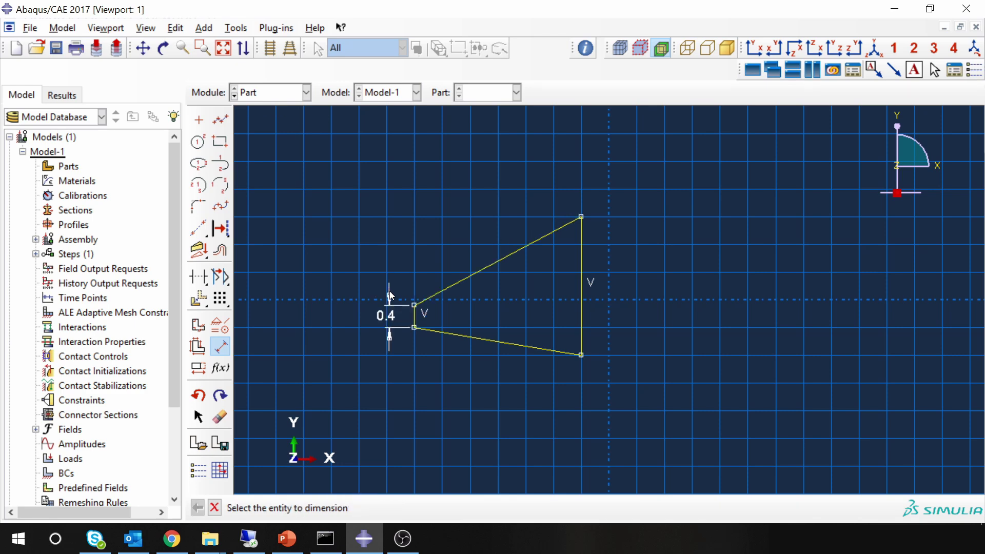
Step: Dimension the outline's right vertical edge to 0.8
left_click(580, 295)
left_click(615, 305)
type("0.8")
key("Return")
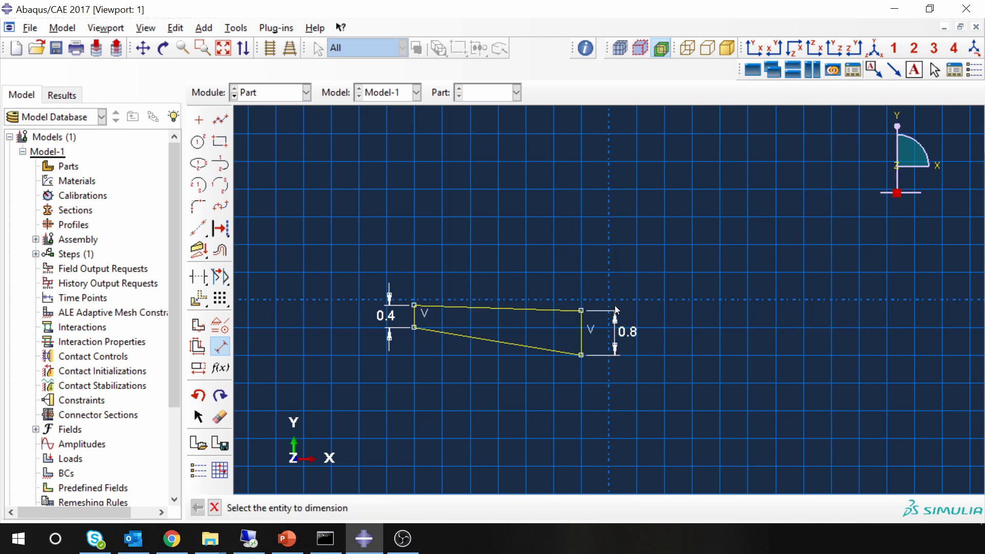
Step: Dimension the horizontal distance between the two vertical edges to 1
left_click(583, 331)
left_click(414, 314)
left_click(514, 237)
type("1")
key("Return")
Step: Dimension the vertical offset between the two upper corners of the outline to 0.2
scroll(419, 310, "down", 6)
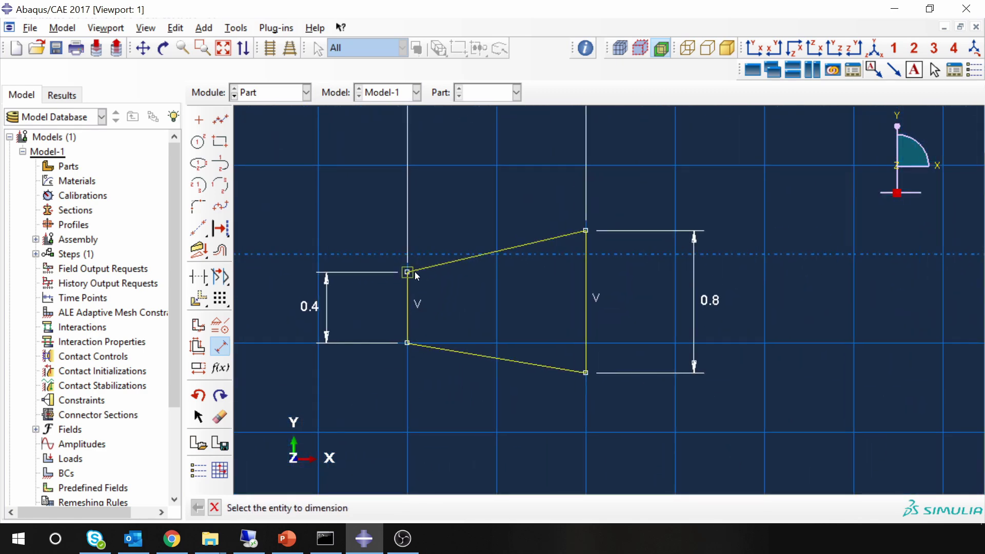
left_click(408, 273)
left_click(585, 231)
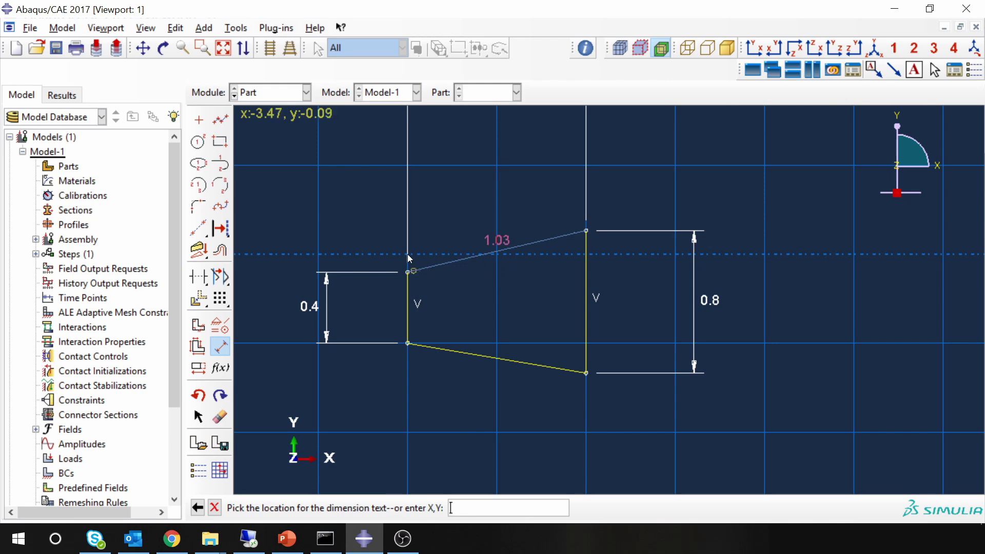
left_click(367, 251)
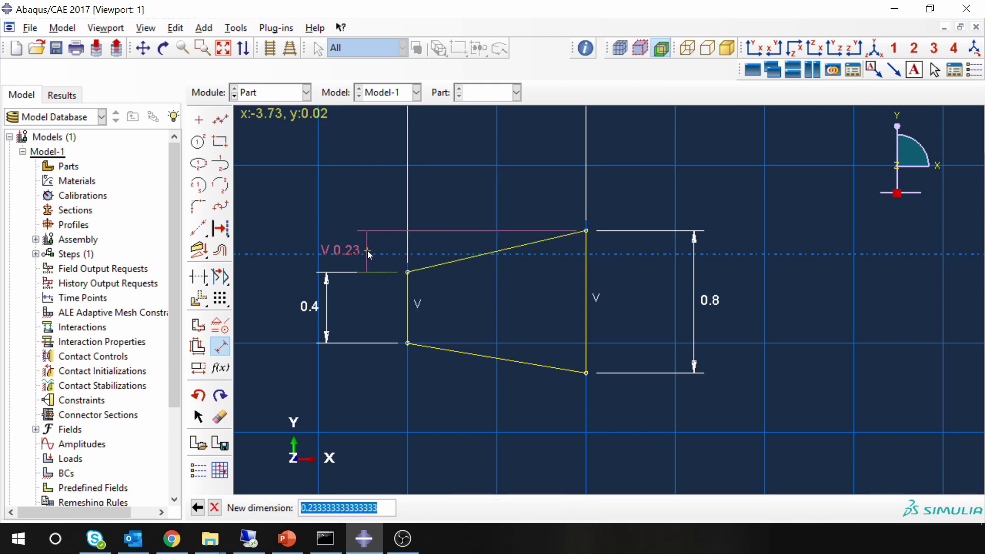
type("0.2")
key("Return")
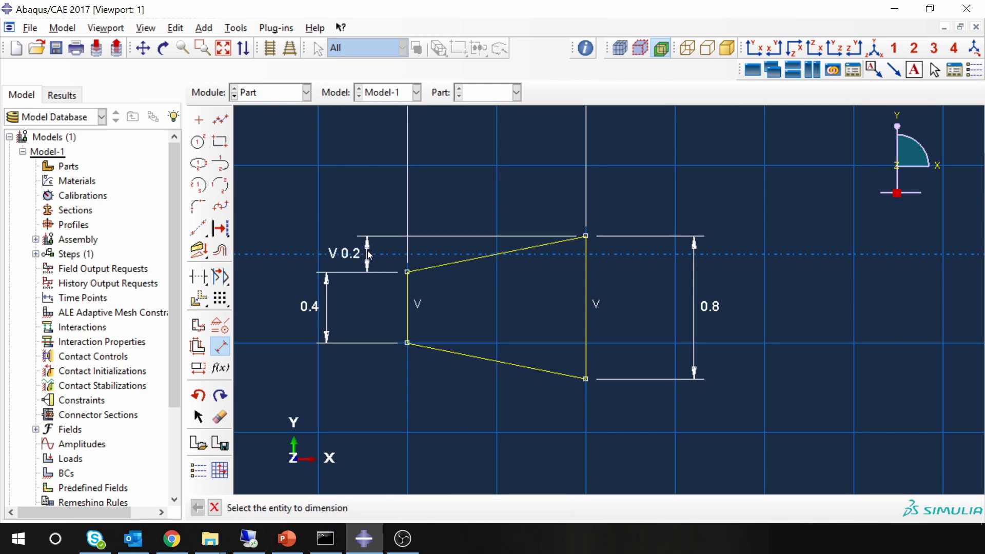
Step: Finish the sketch and extrude it as a solid with a depth of 0.2
middle_click(380, 200)
middle_click(369, 195)
type("0.2")
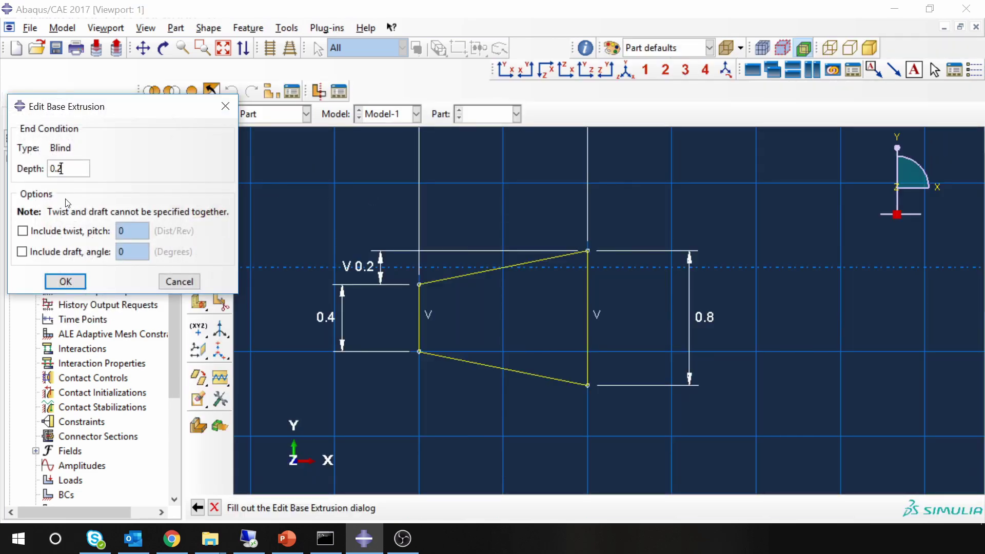
left_click(66, 281)
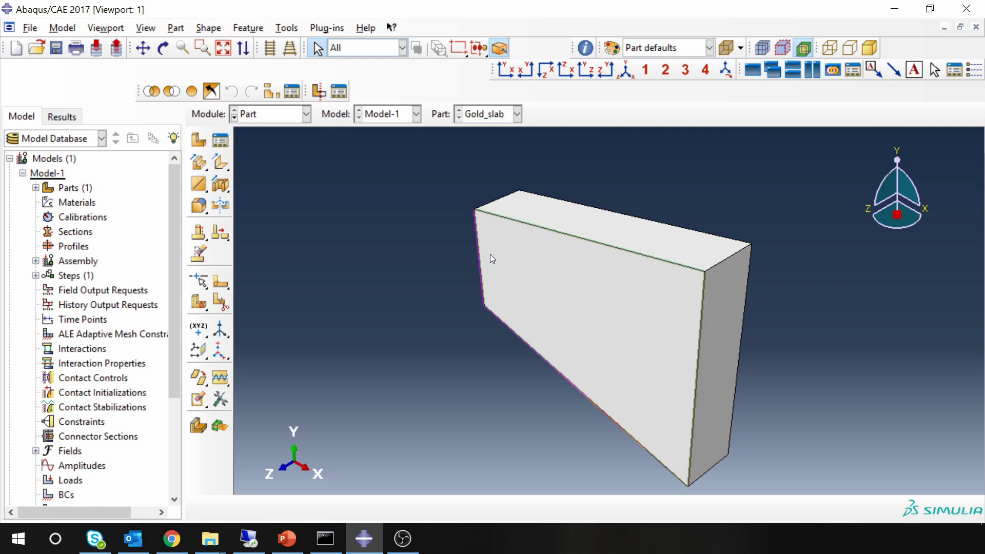
Step: In the Property module, create a material named Gold with an isotropic thermal conductivity of 320
left_click(273, 120)
left_click(268, 145)
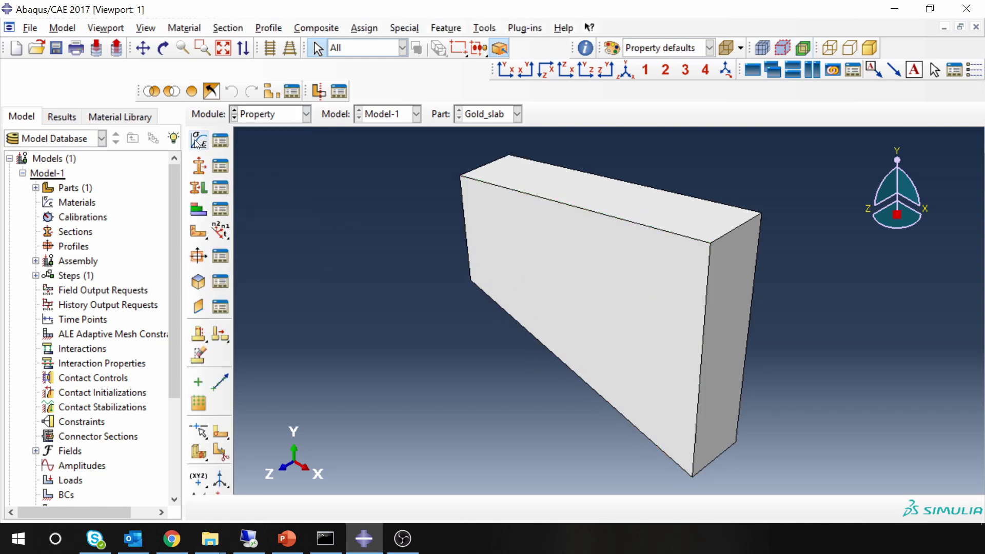
left_click(198, 140)
type("Gold")
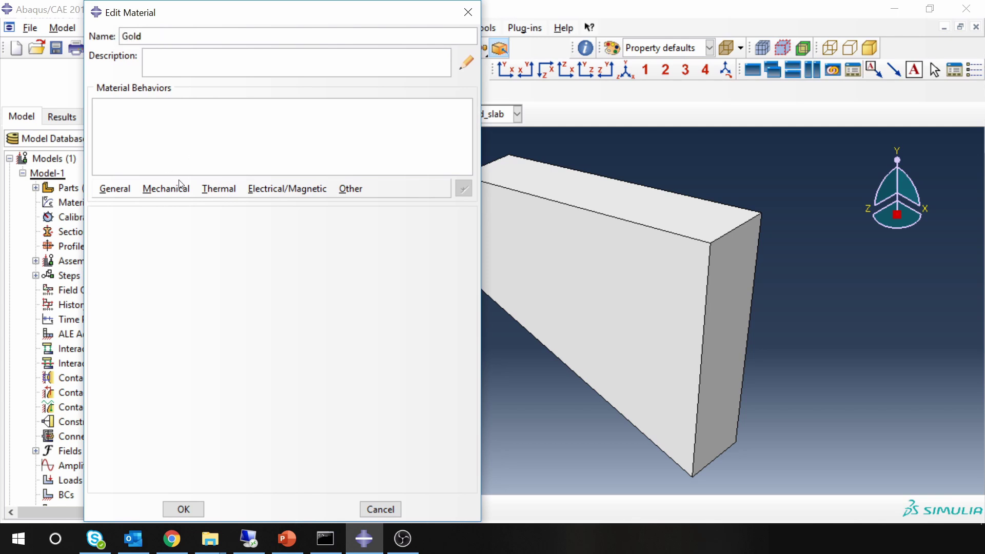
left_click(221, 190)
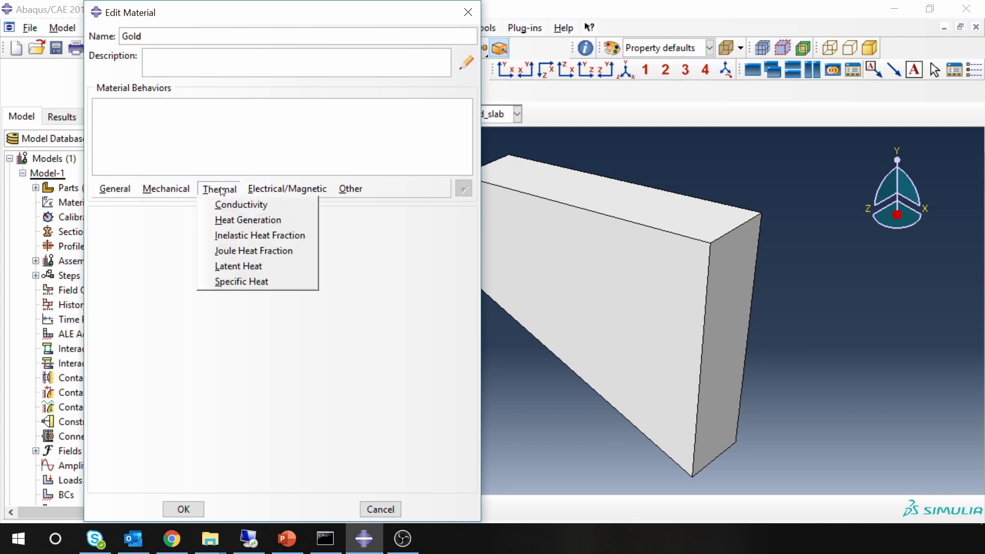
left_click(228, 204)
left_click(159, 329)
type("320")
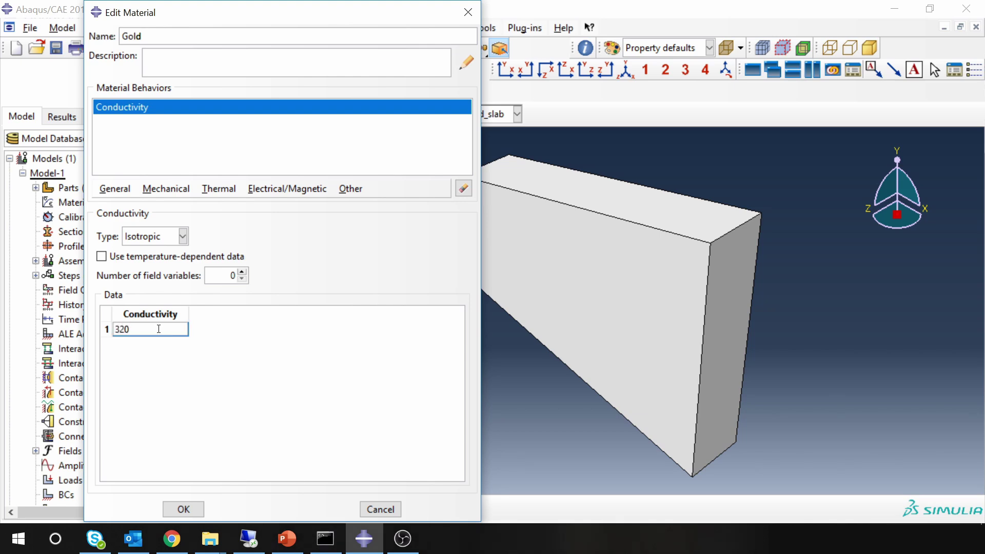
Step: Add a constant-volume specific heat of 129 to the Gold material
left_click(211, 191)
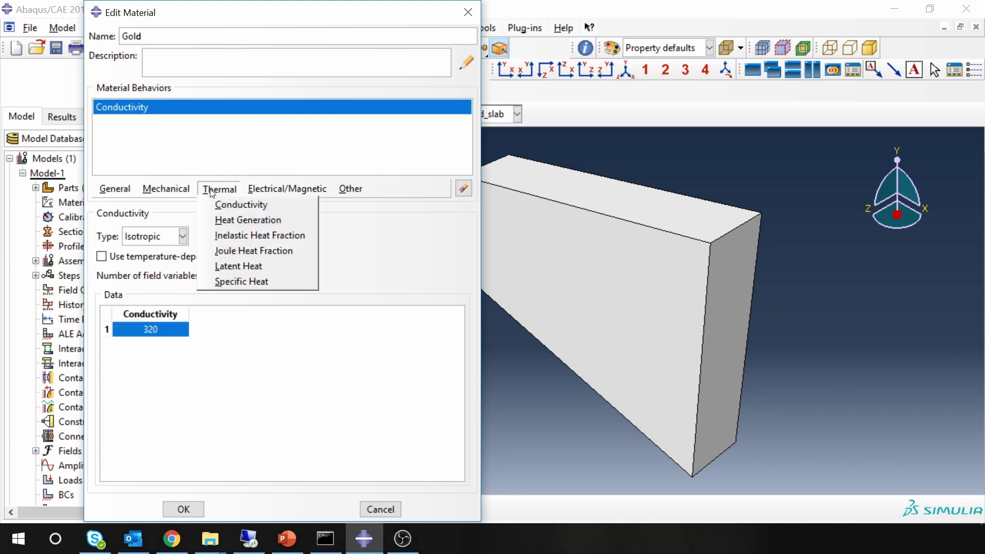
left_click(242, 281)
left_click(136, 338)
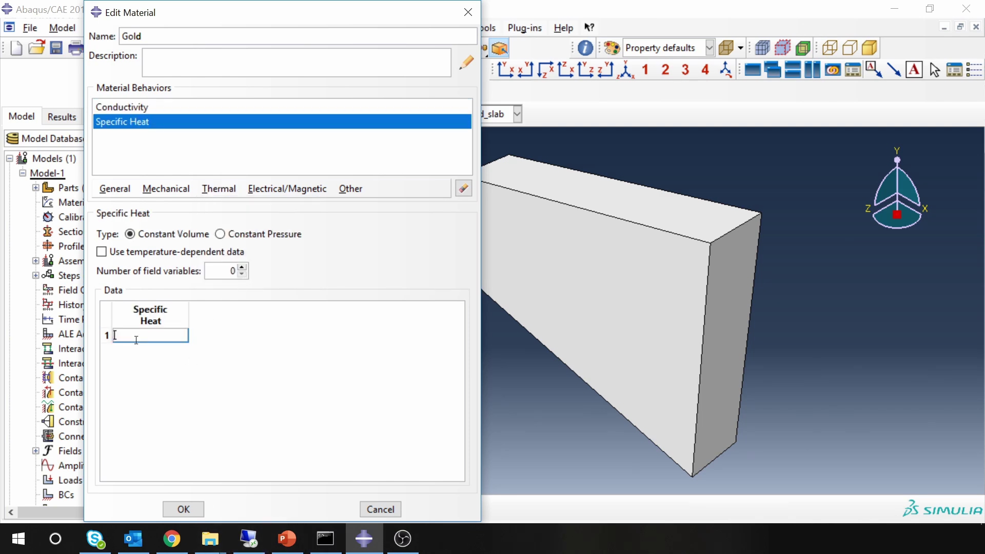
type("129")
Step: Add a uniform mass density of 19300 to the Gold material and save the material
left_click(117, 189)
left_click(125, 202)
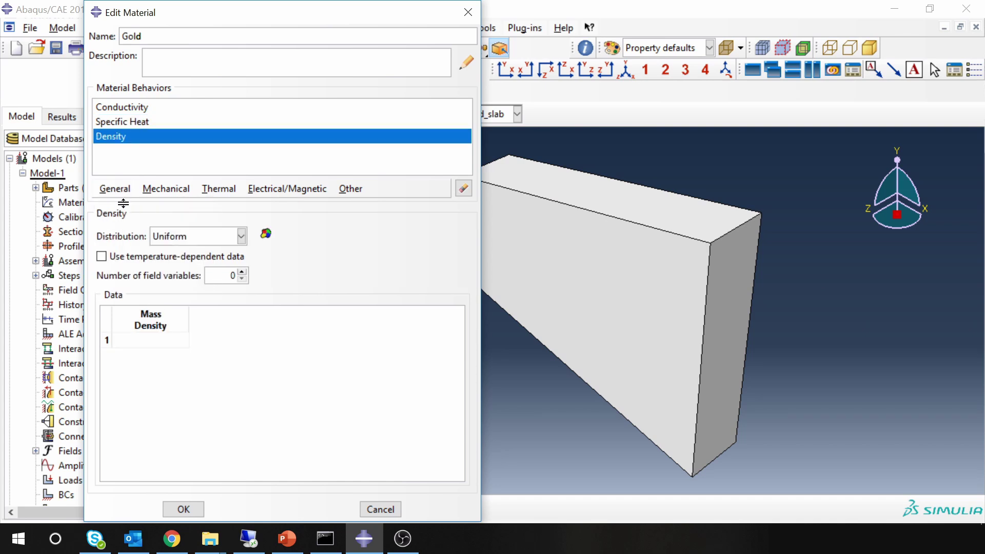
left_click(137, 341)
type("19300")
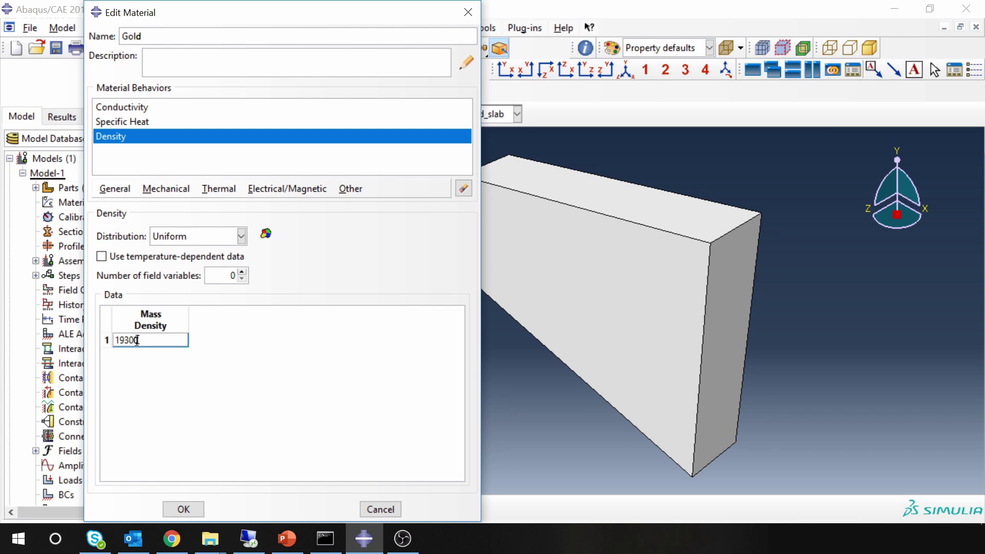
left_click(194, 508)
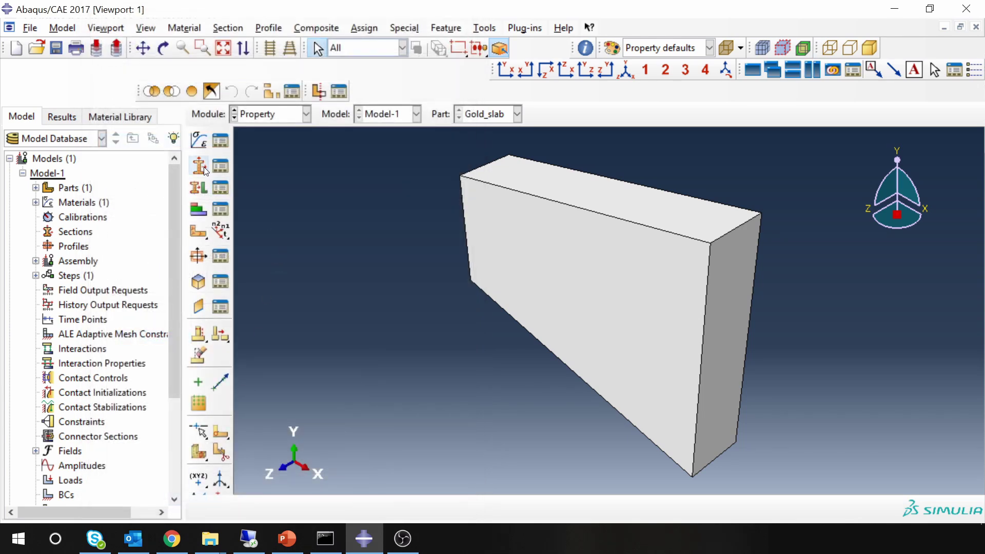
Step: Create a solid homogeneous section named Gold that uses the Gold material
left_click(204, 168)
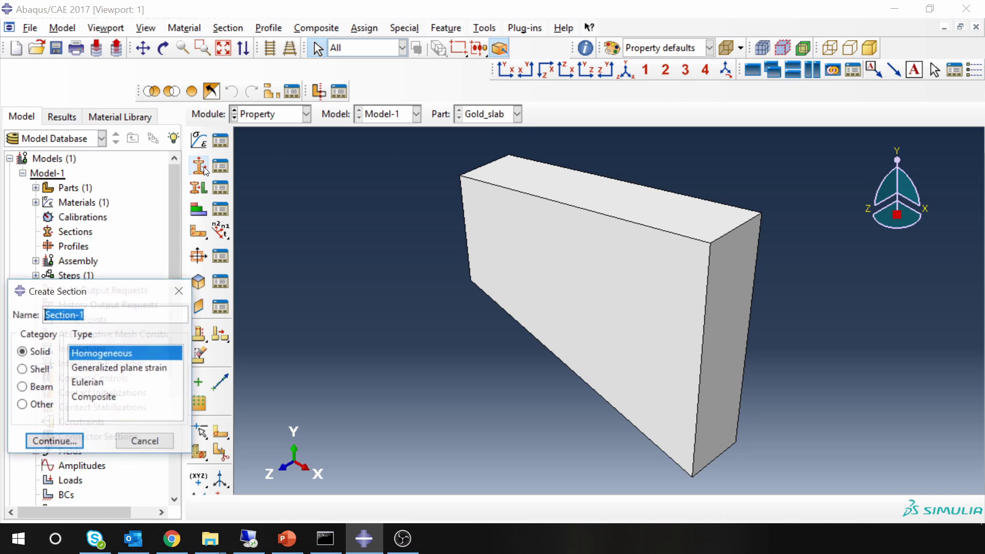
type("Gold")
left_click(47, 435)
left_click(64, 425)
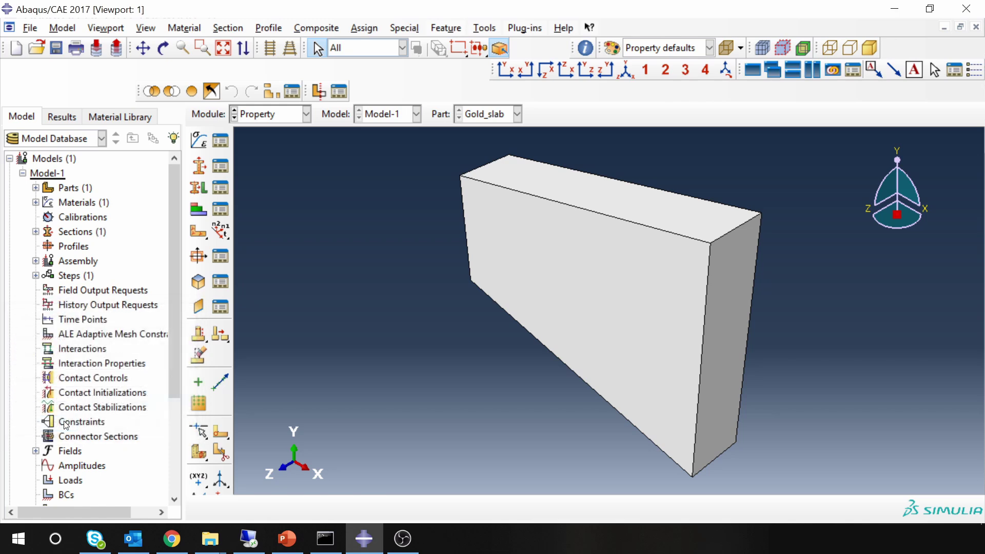
Step: Assign the Gold section to the whole slab as Set-1
left_click(199, 188)
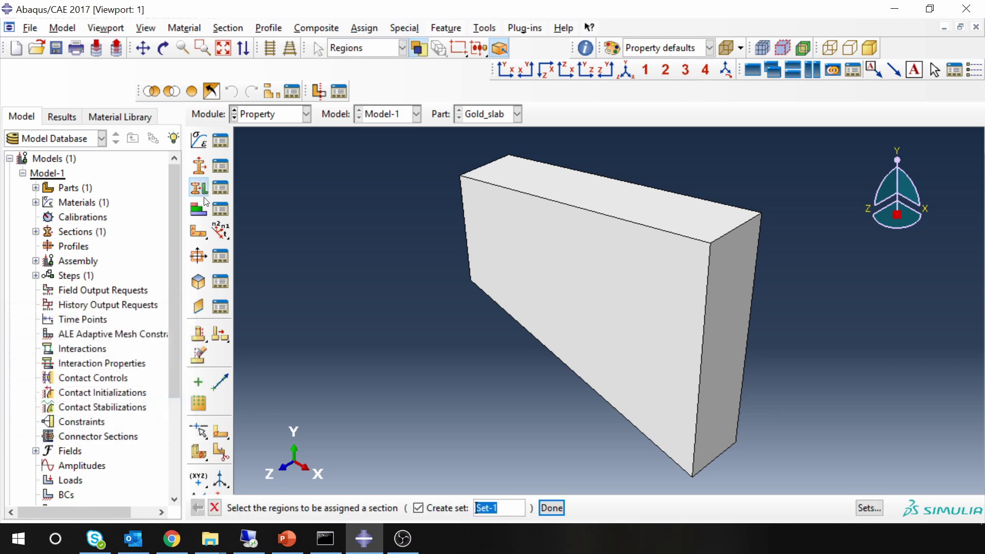
left_click(556, 288)
middle_click(410, 374)
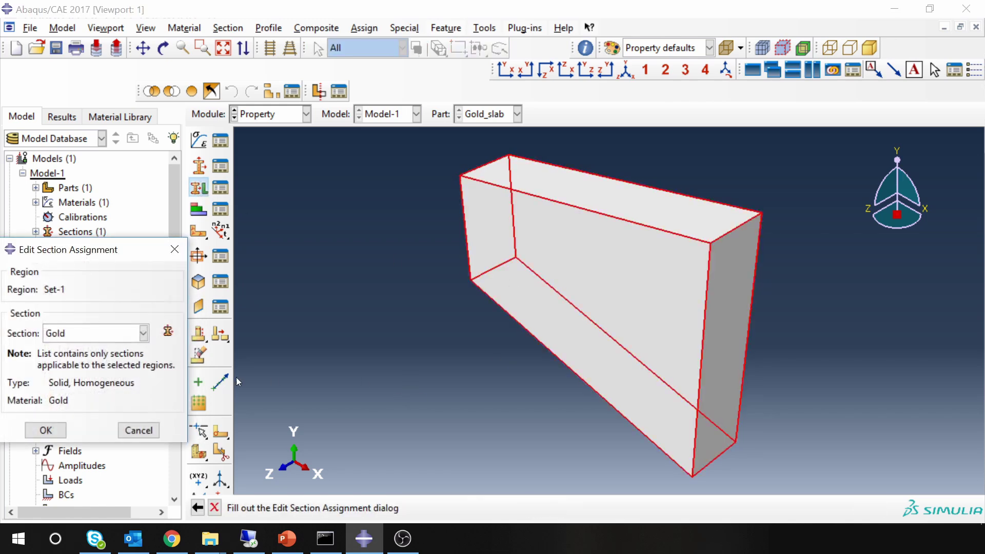
left_click(46, 430)
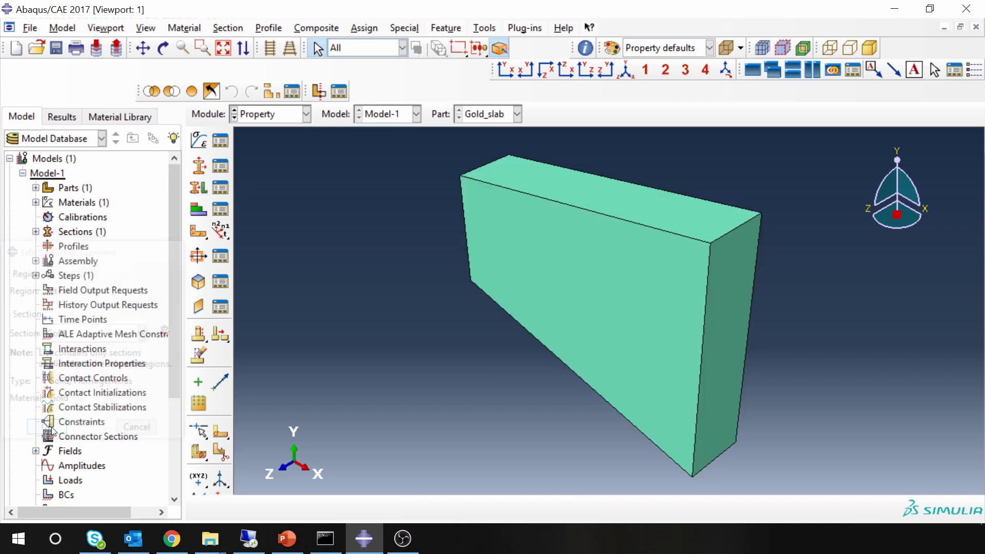
Step: In the Assembly module, create a dependent instance of the Gold_slab part
left_click(280, 116)
left_click(274, 162)
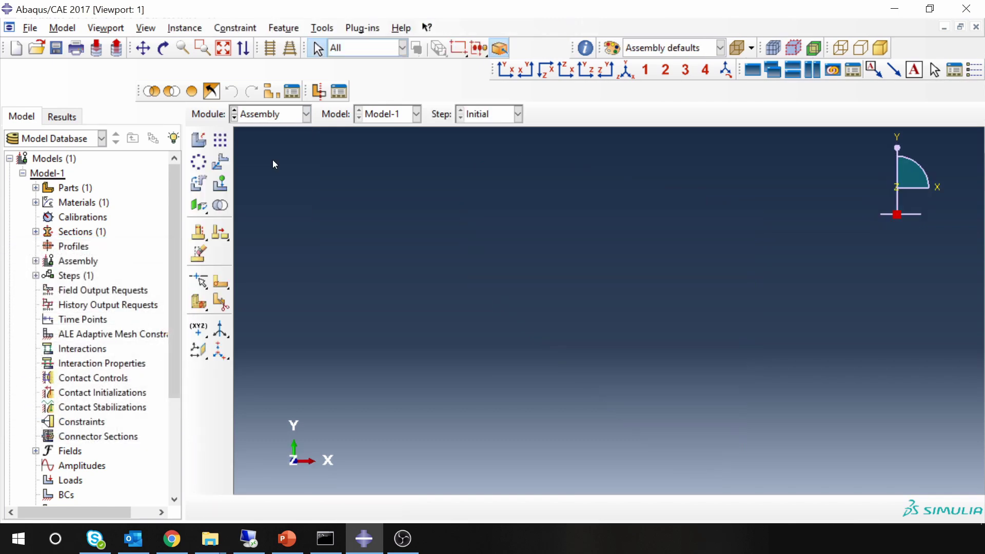
left_click(199, 141)
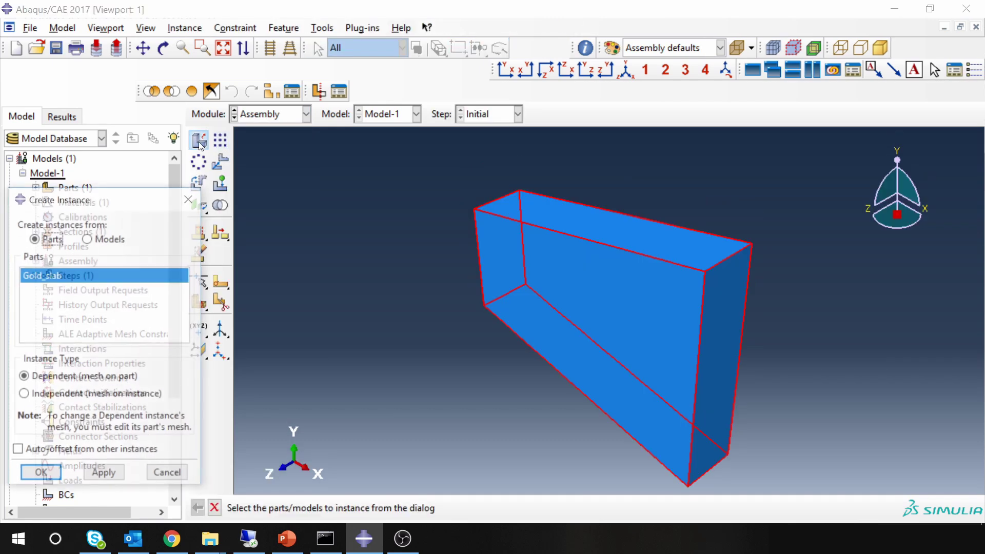
left_click(41, 475)
scroll(451, 380, "down", 2)
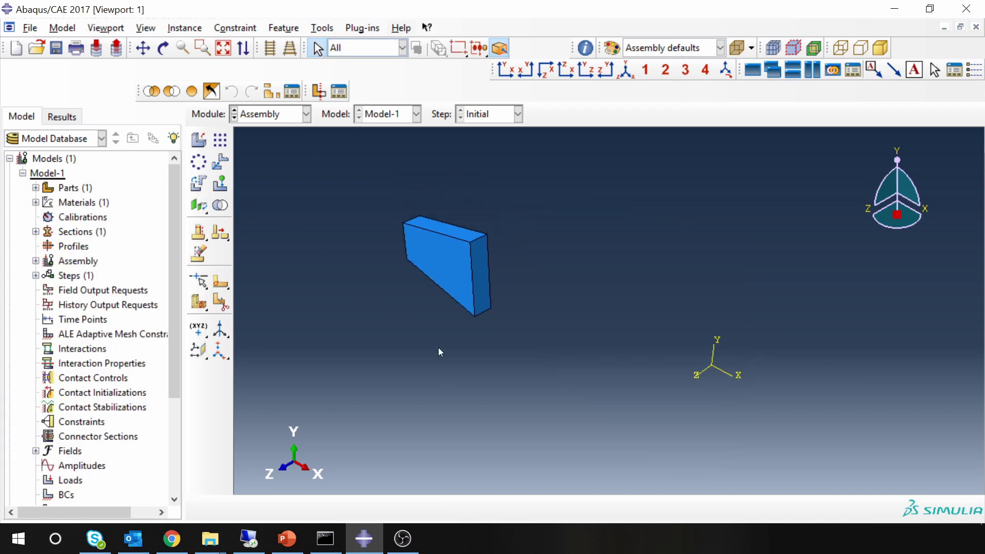
scroll(349, 212, "up", 3)
scroll(348, 214, "up", 1)
Step: In the Step module, create a general Heat transfer step named Step-1 after the Initial step
left_click(288, 115)
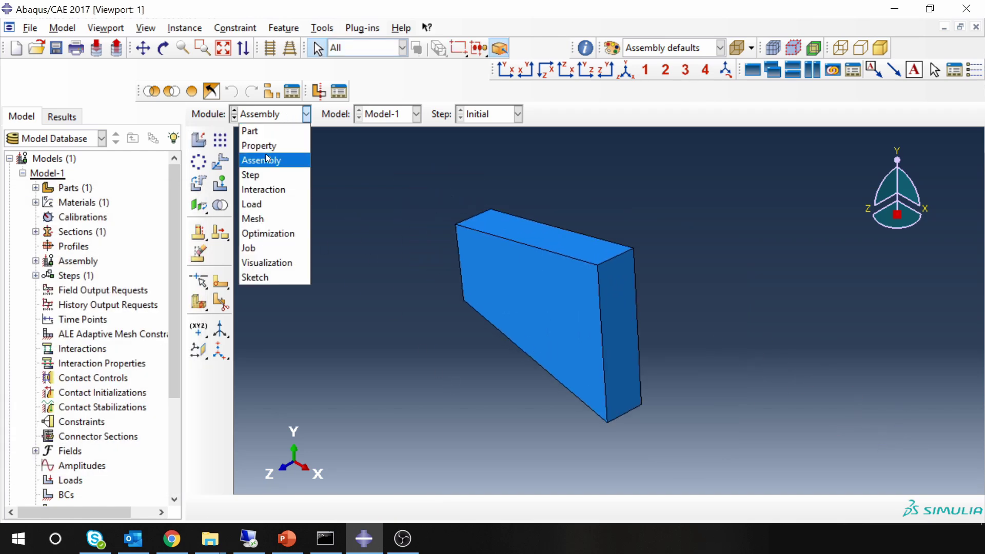
left_click(258, 175)
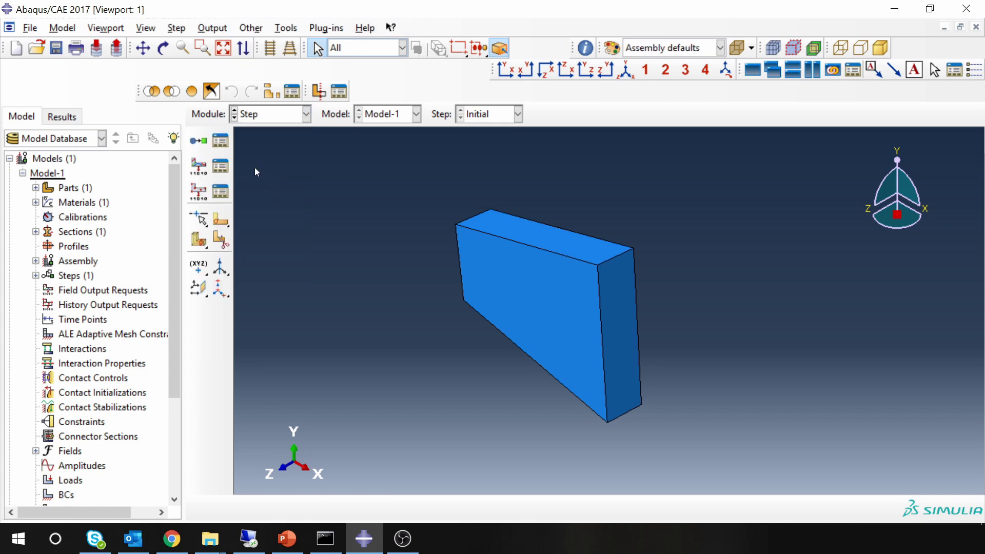
left_click(199, 141)
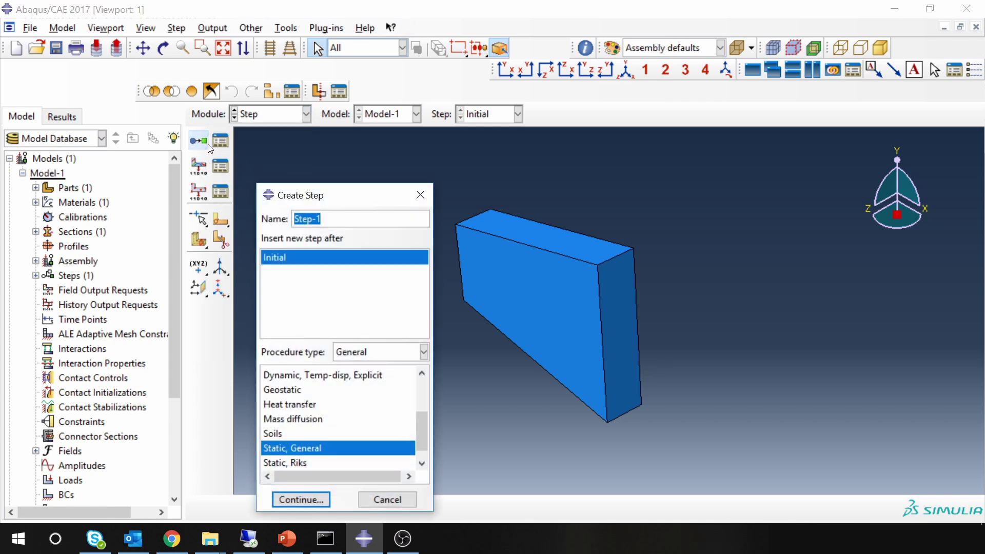
left_click_drag(314, 177, 241, 64)
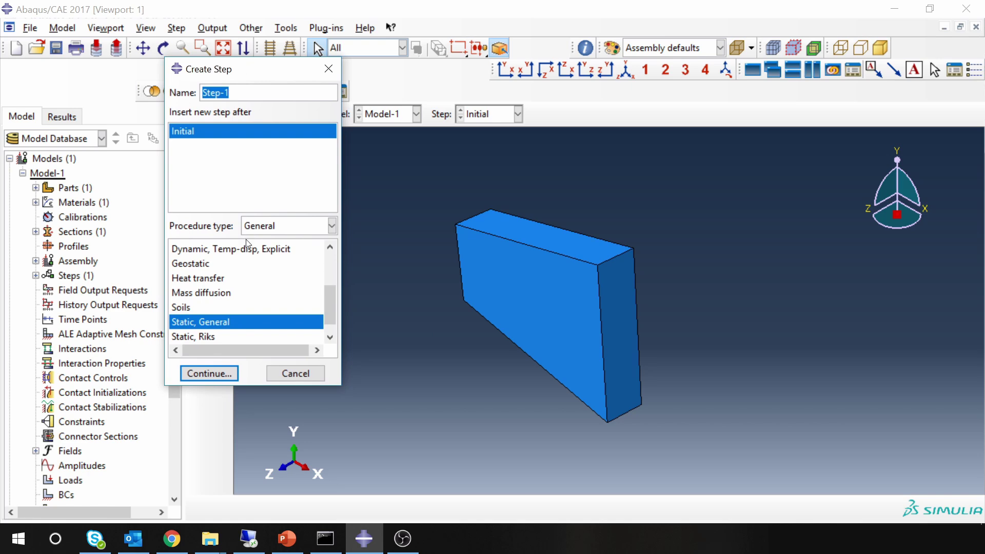
left_click(197, 280)
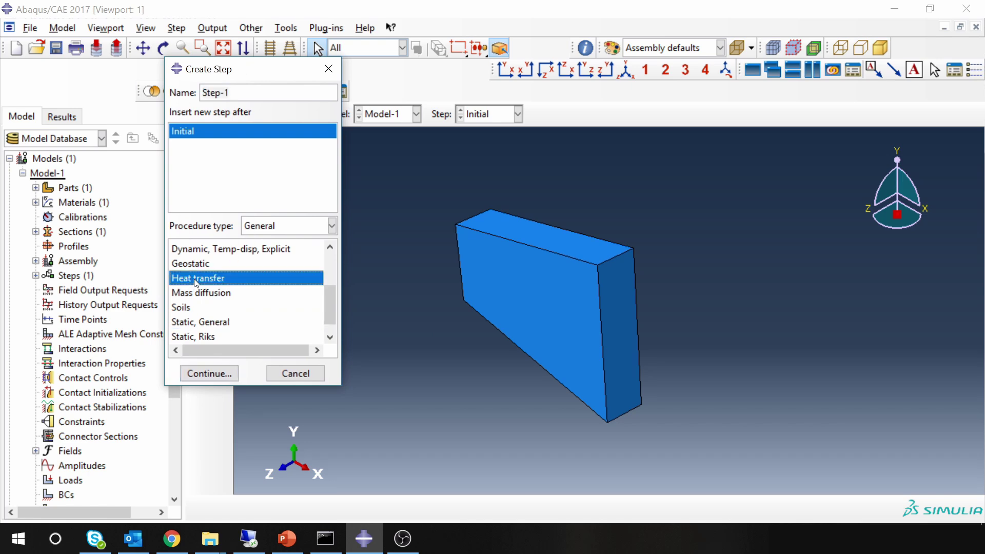
left_click(210, 373)
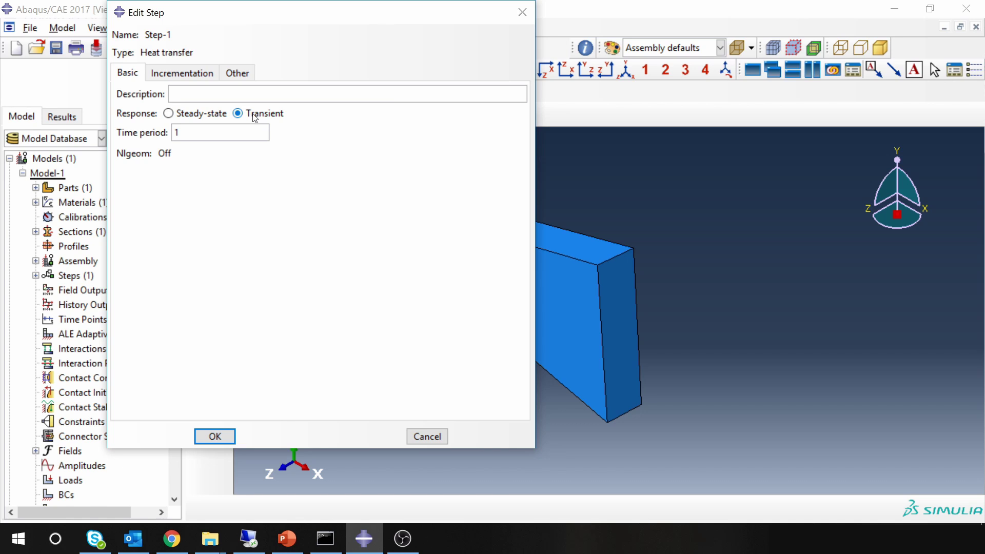
Step: Set the transient heat transfer step's time period to 100000
left_click(195, 133)
type("00000")
left_click(179, 77)
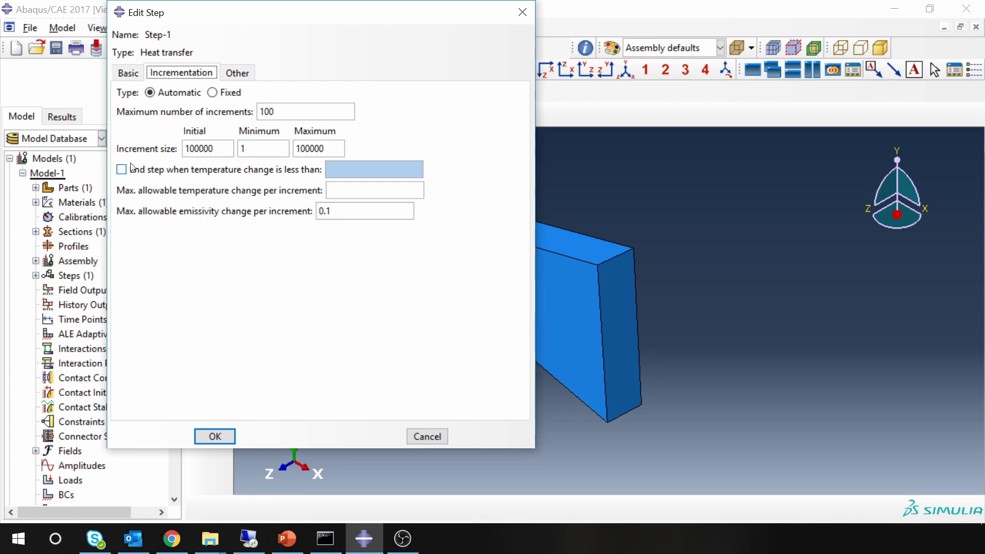
Step: End the step when the temperature change is less than 0.0001 and set the maximum allowable temperature change per increment to 100
left_click(122, 173)
left_click(339, 170)
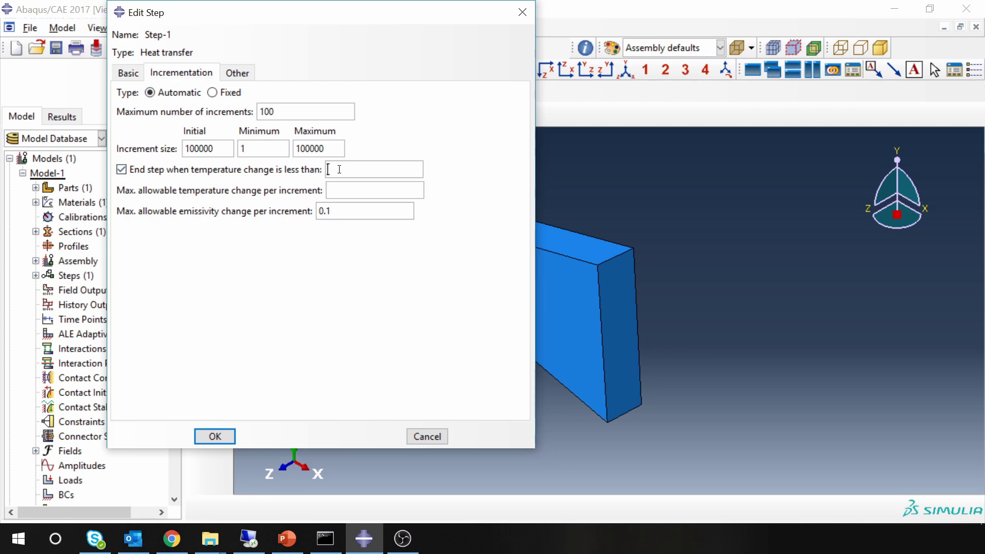
type("0.1")
type("0001")
left_click(344, 187)
type("100")
Step: Set the maximum number of increments to 10000 and the increment sizes to 100 initial, 0.0001 minimum and 1000 maximum
type("00")
left_click(329, 148)
key("BackSpace")
key("BackSpace")
left_click(215, 148)
key("BackSpace")
key("BackSpace")
key("BackSpace")
left_click(263, 148)
key("BackSpace")
type("0.0001")
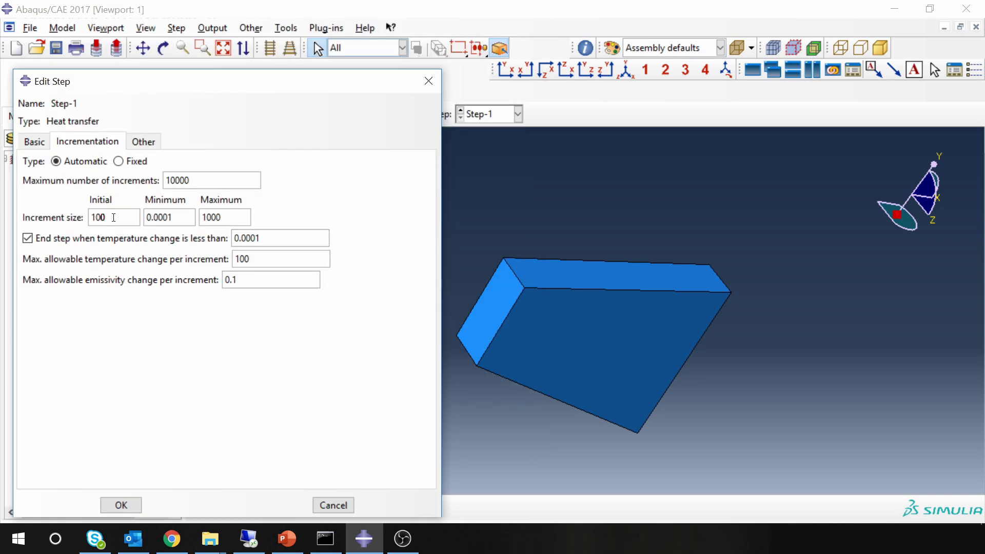
Step: Set the initial increment size to 1 and accept the Step-1 settings
left_click_drag(108, 217, 82, 225)
type("1")
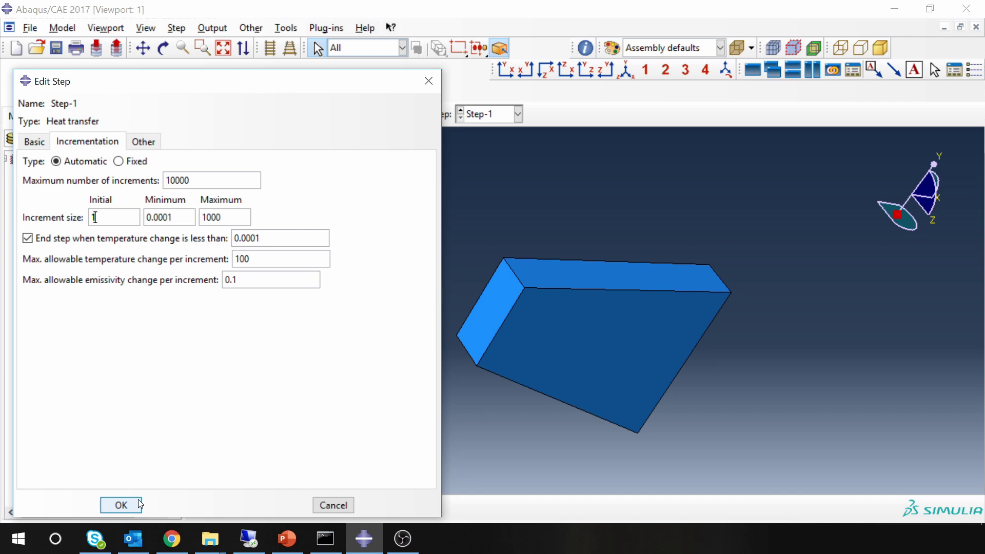
left_click(121, 505)
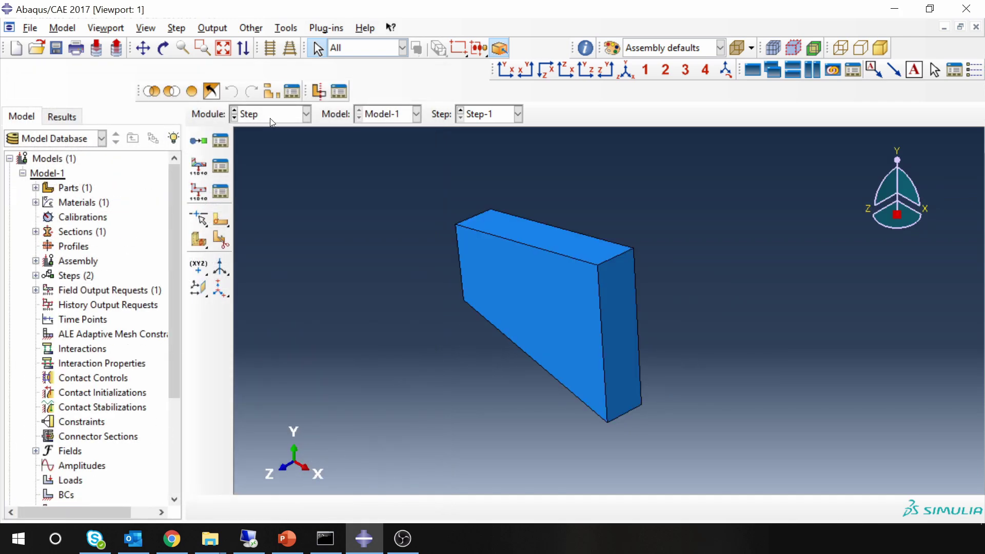
Step: In the Load module, create a temperature boundary condition named Temp with magnitude 300 on the slab's taller end face
left_click(272, 122)
left_click(257, 204)
left_click(200, 172)
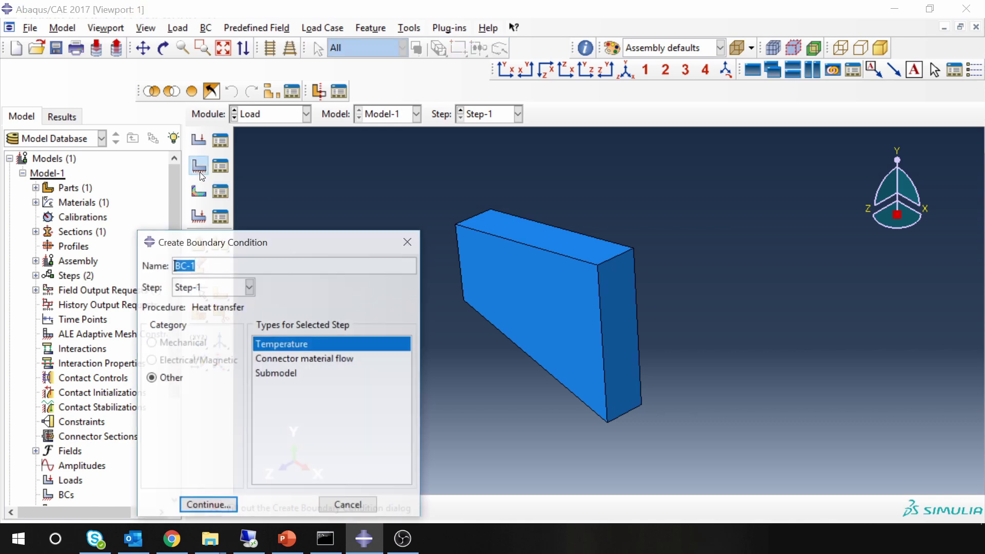
type("Temp")
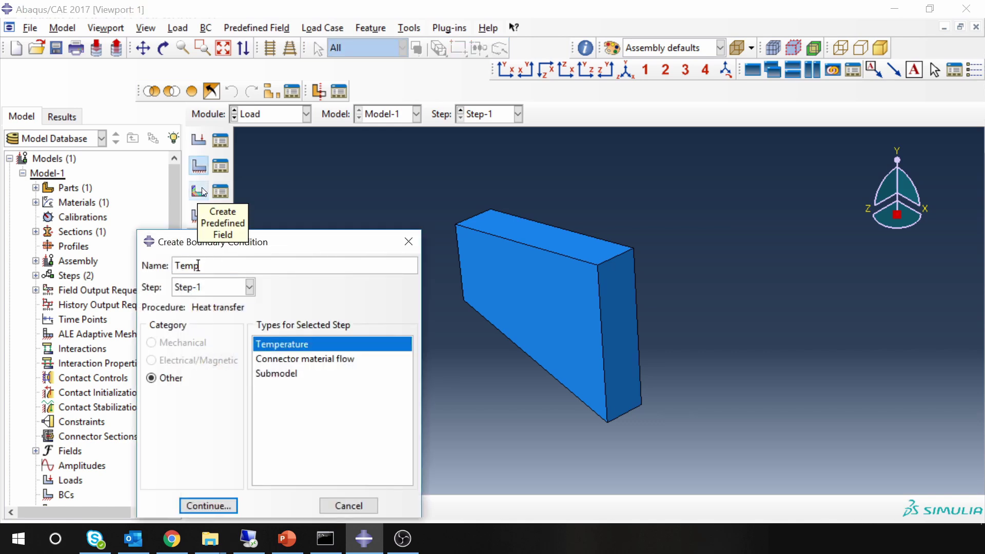
left_click(231, 496)
left_click(613, 340)
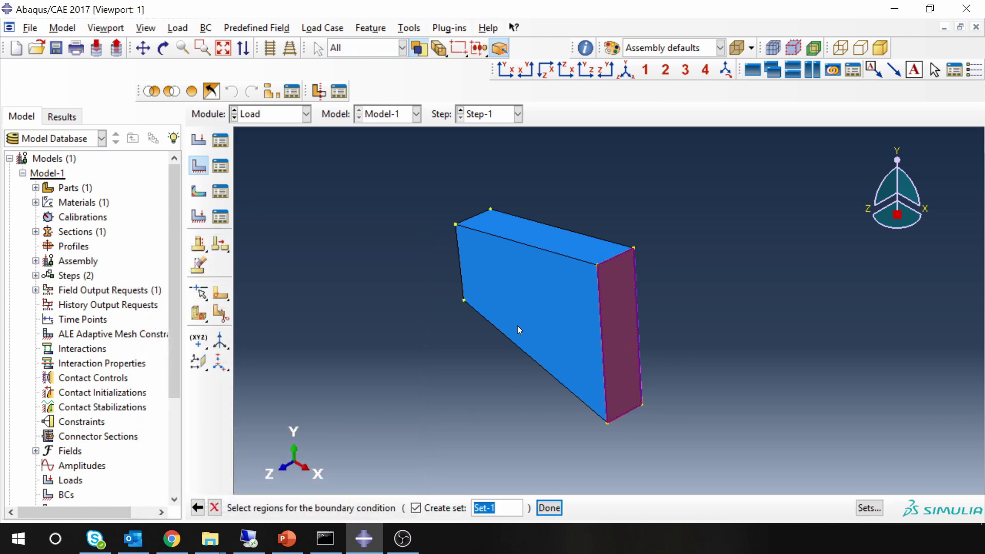
middle_click(602, 339)
type("300")
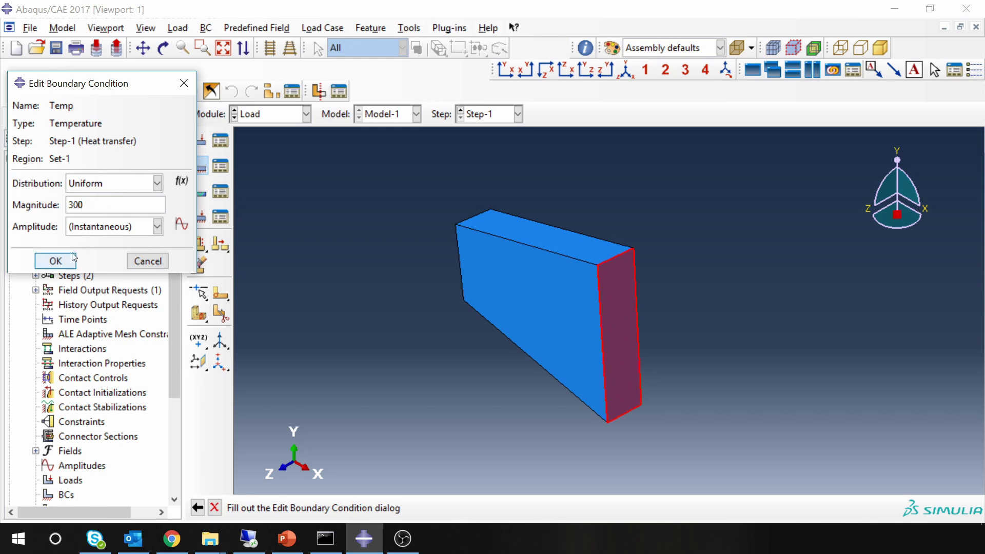
left_click(56, 261)
Step: Create a surface heat flux load named Flux with magnitude 50000 on the slab's shorter end face
scroll(708, 334, "up", 2)
scroll(610, 300, "down", 3)
left_click_drag(535, 293, 662, 317, "ctrl+alt")
scroll(676, 366, "up", 3)
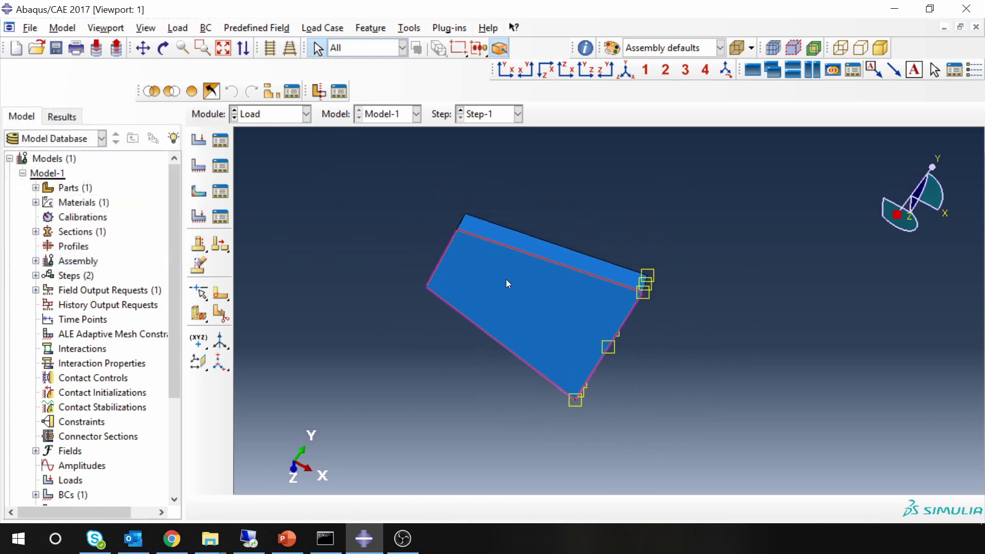
scroll(506, 280, "down", 2)
left_click_drag(497, 303, 565, 357, "ctrl+alt")
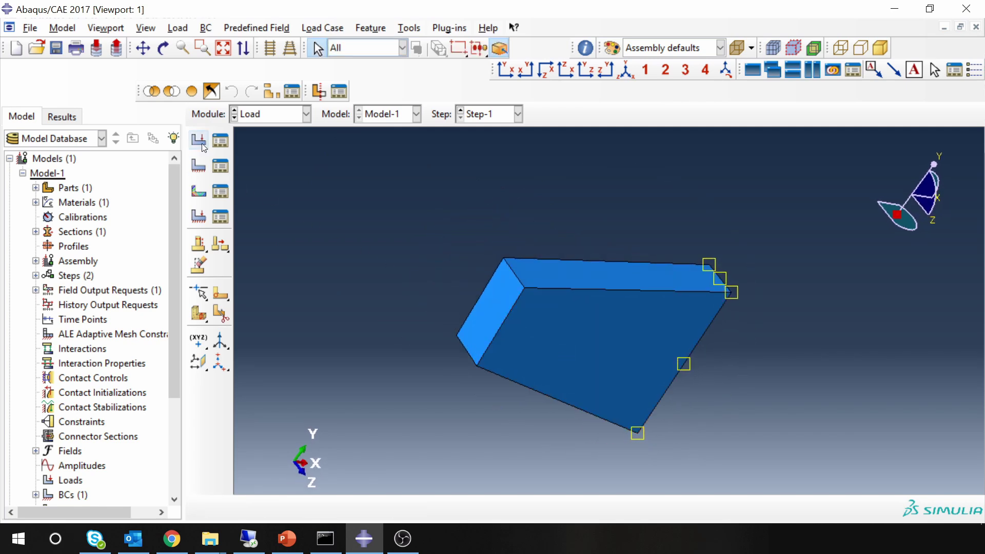
left_click(199, 140)
type("Flux")
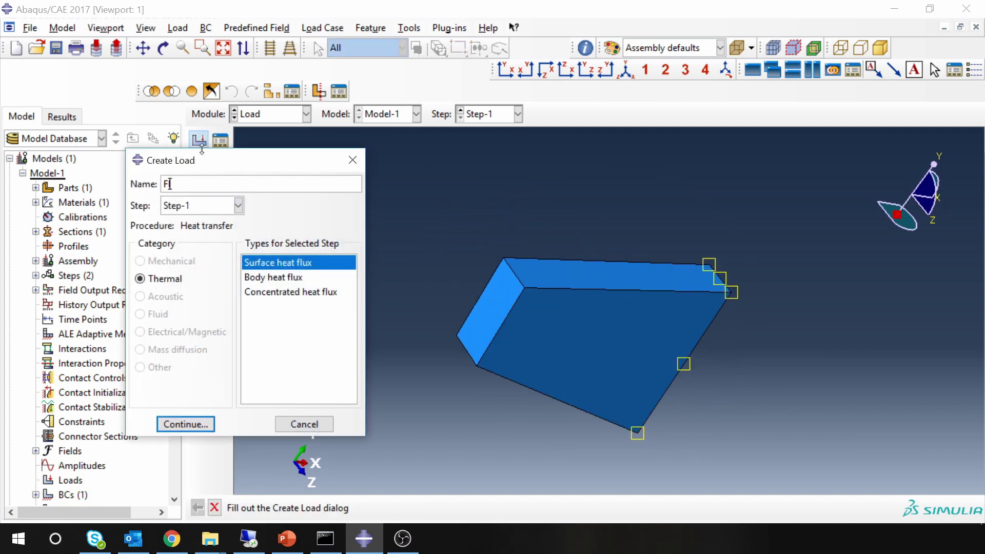
left_click(185, 424)
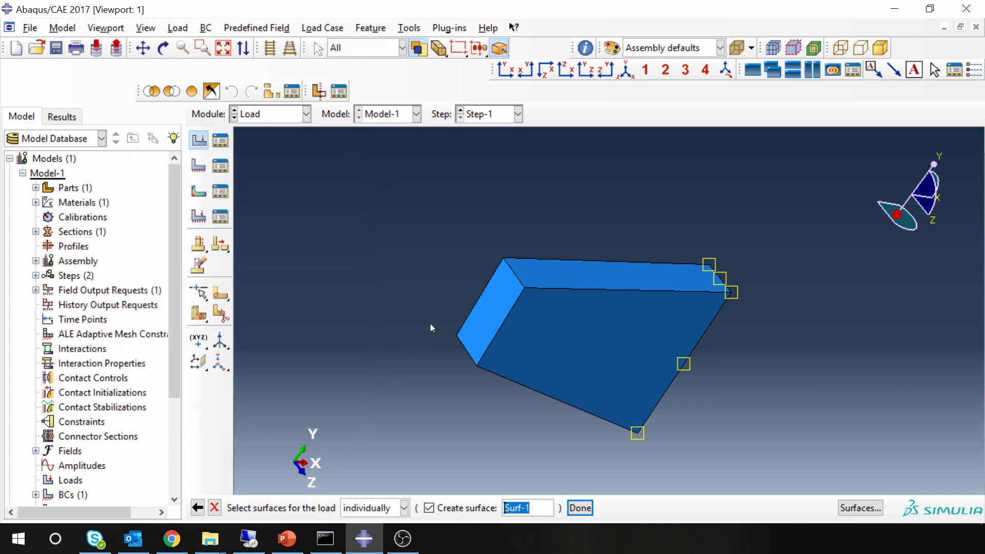
middle_click(403, 266)
type("50000")
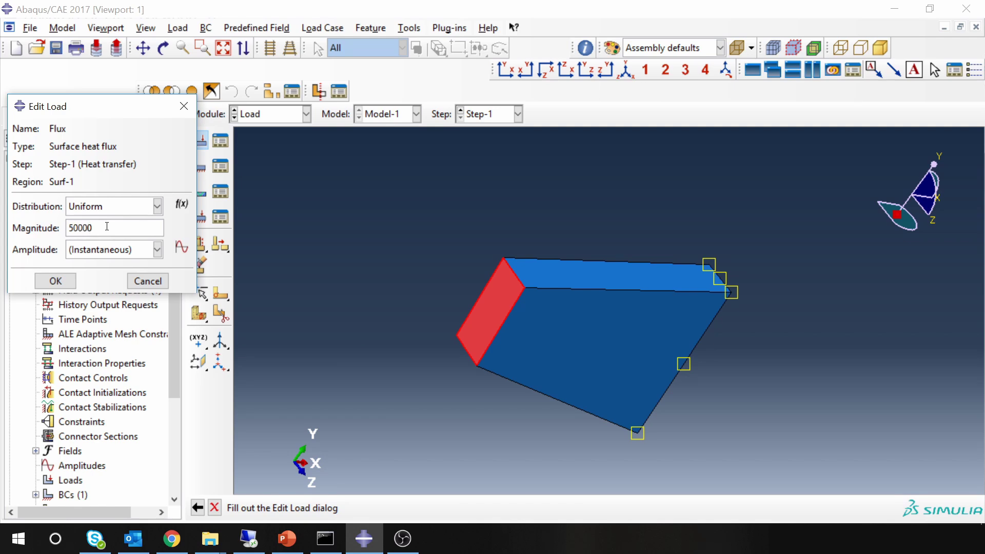
left_click(75, 280)
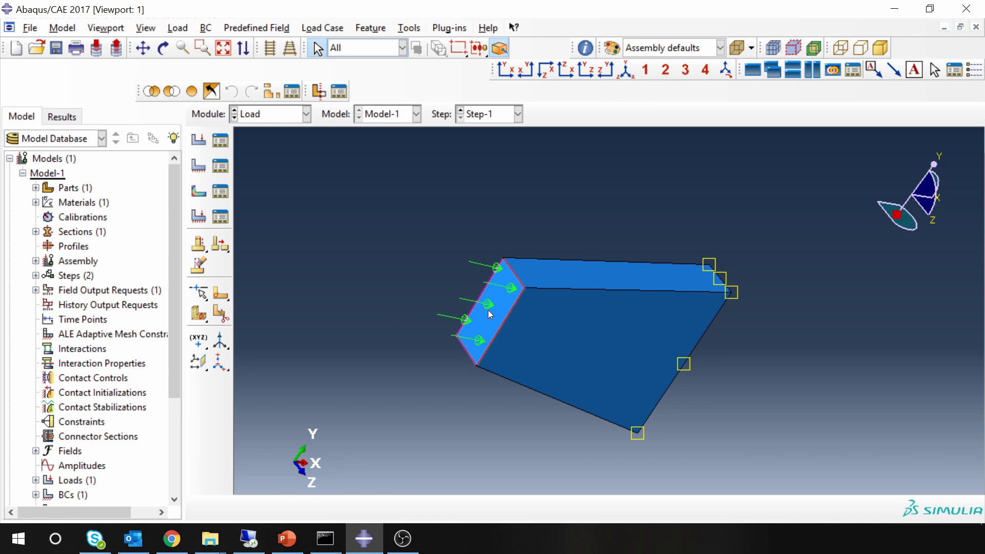
Step: In the Mesh module, assign the Heat Transfer element family to the whole Gold_slab part
left_click(276, 120)
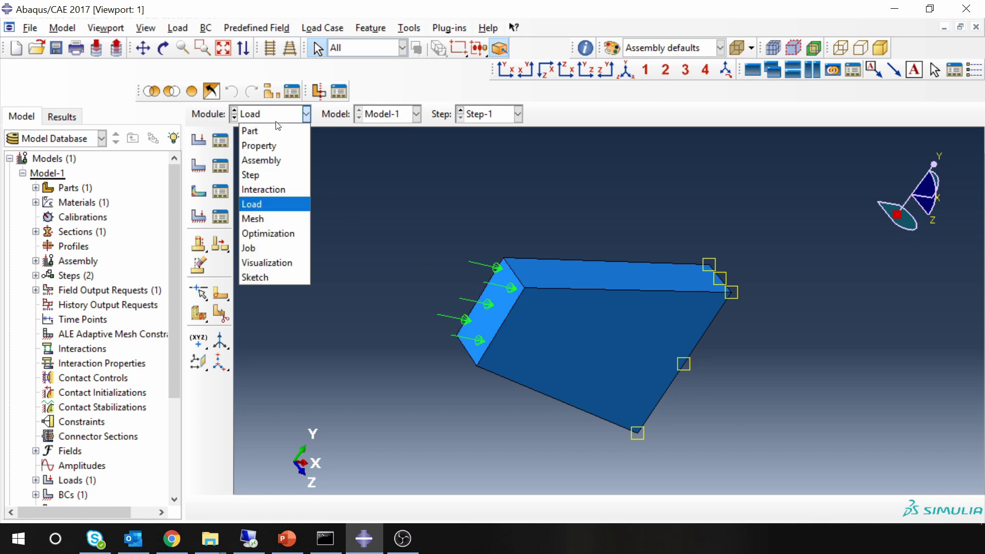
left_click(267, 220)
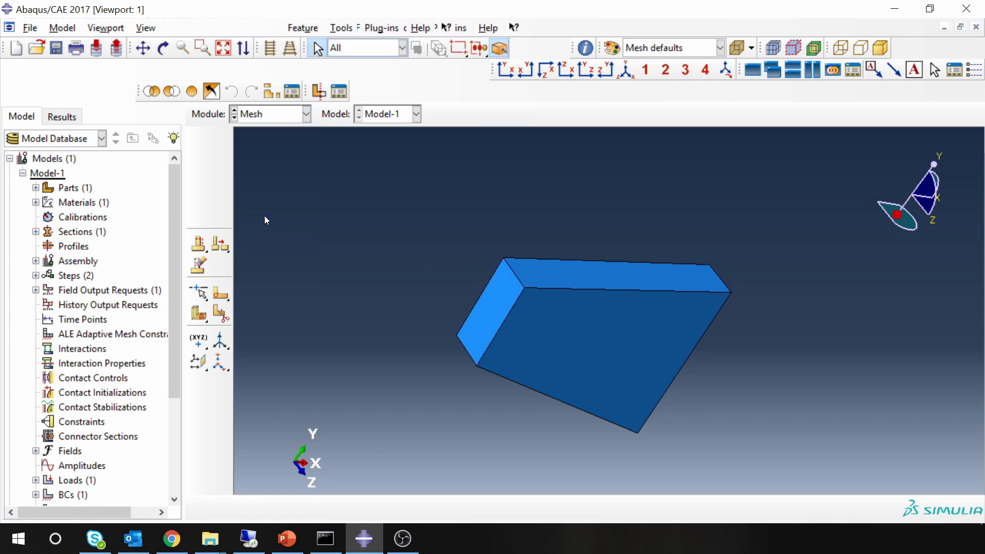
left_click(524, 114)
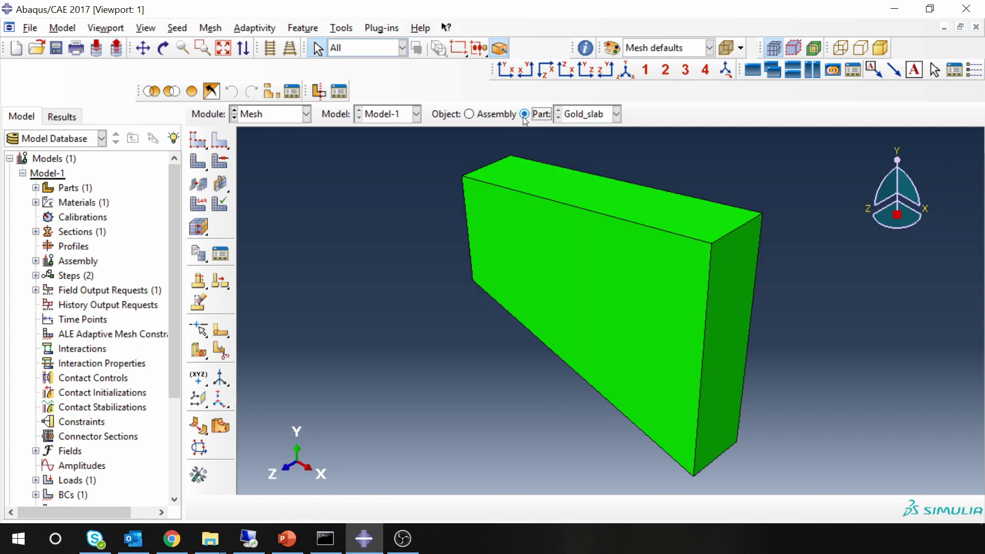
left_click(216, 31)
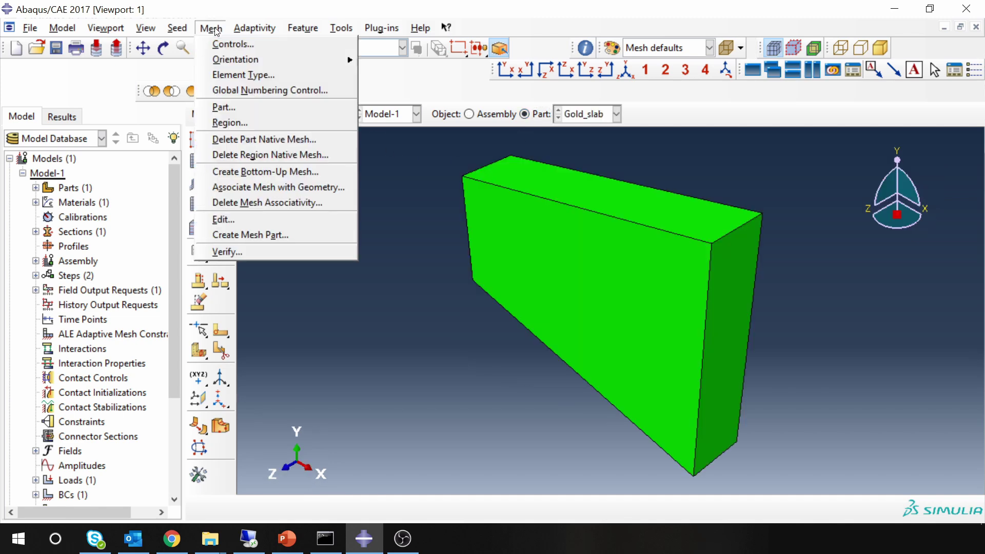
left_click(238, 75)
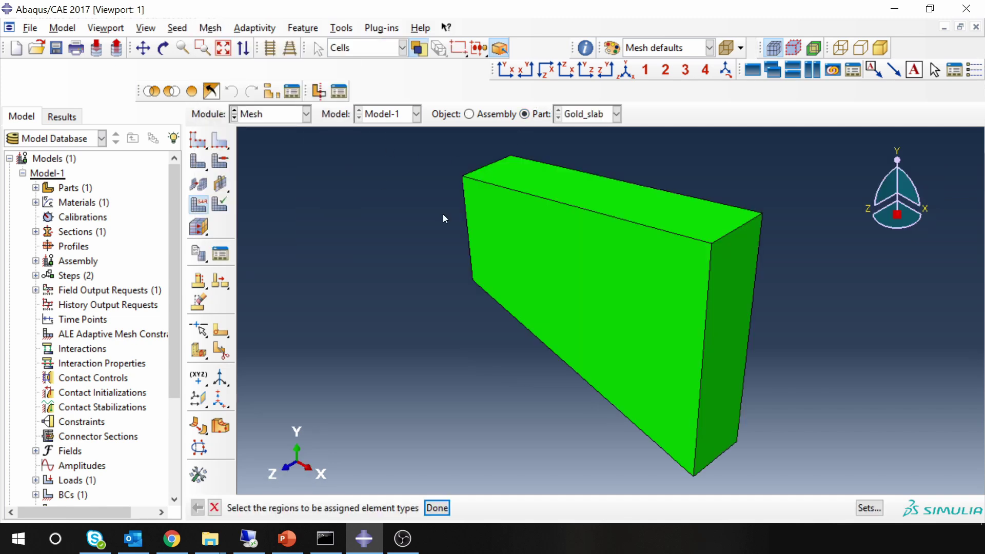
left_click(532, 294)
middle_click(448, 298)
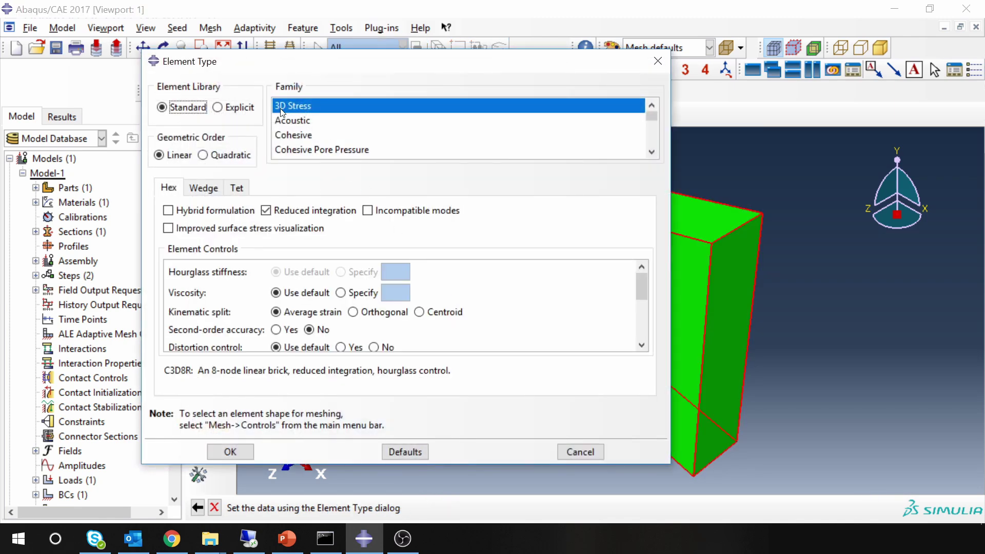
scroll(315, 132, "down", 2)
scroll(314, 132, "down", 1)
left_click(297, 122)
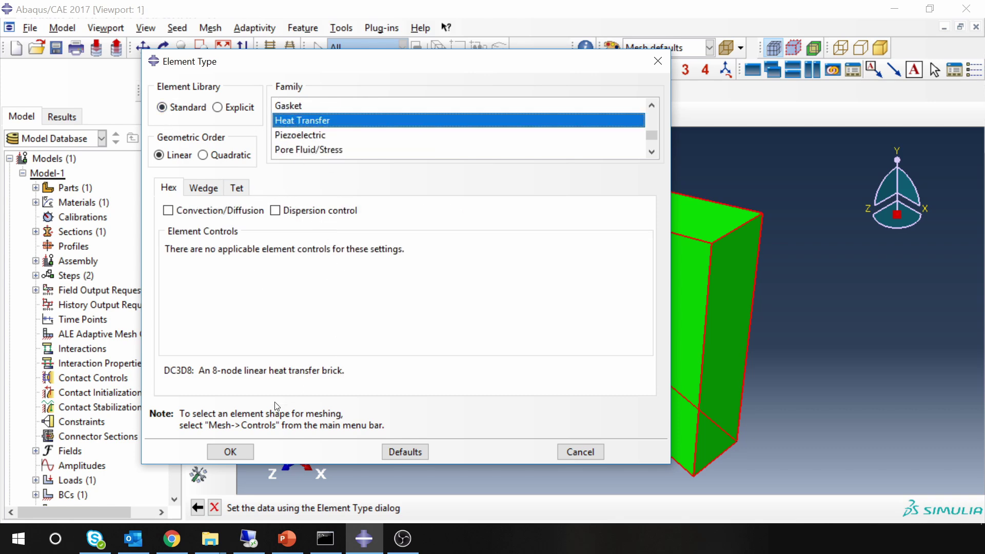
left_click(241, 451)
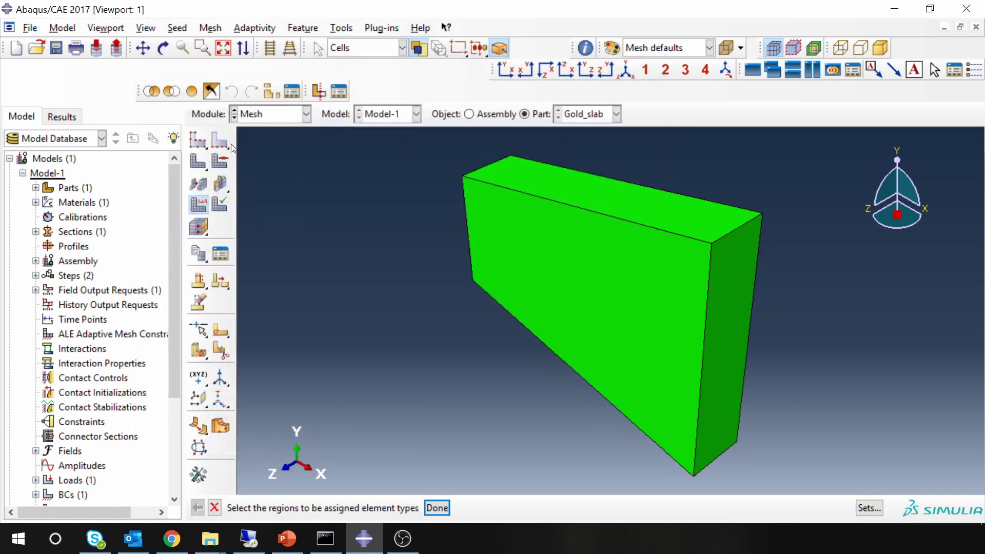
Step: Seed the Gold_slab part with an approximate global size of 0.02 and mesh it
left_click(198, 139)
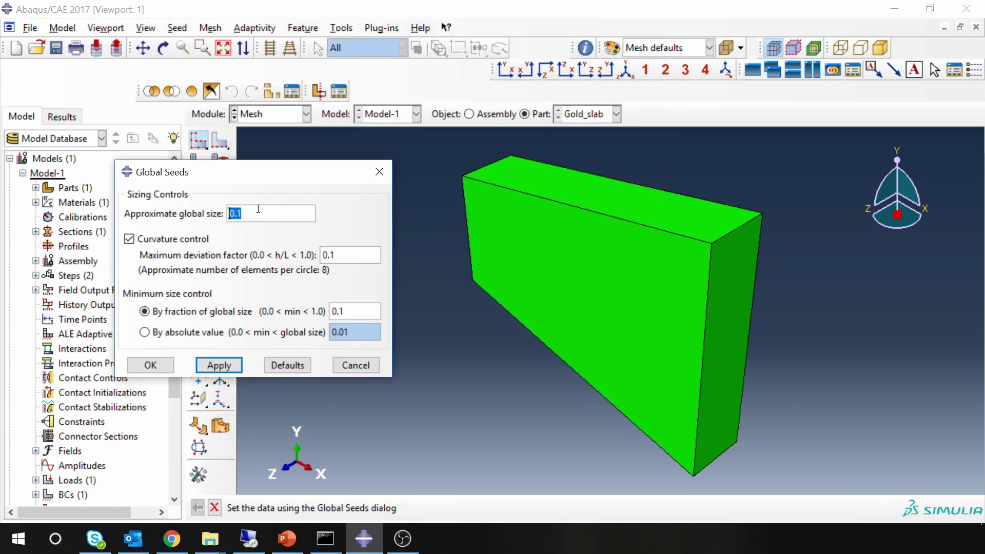
left_click(234, 365)
left_click(247, 212)
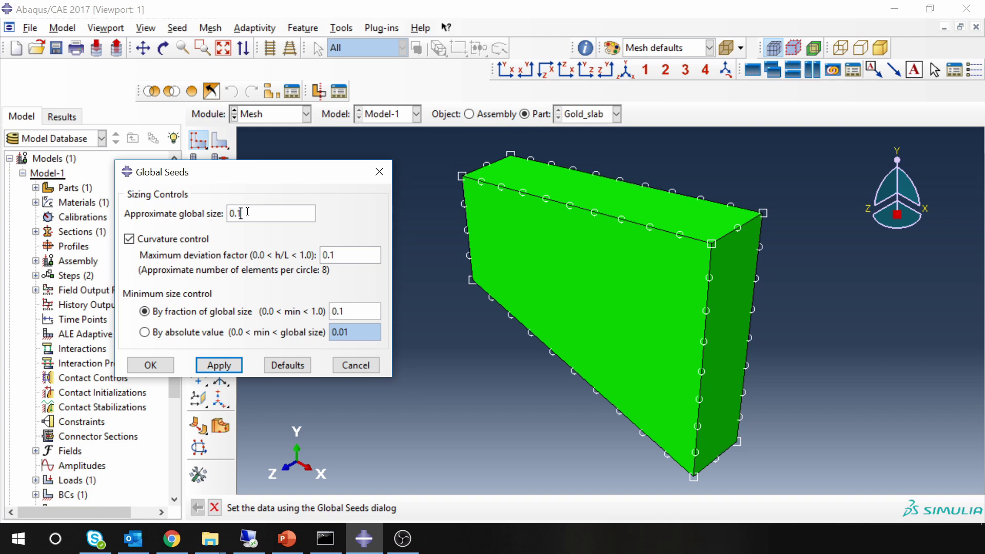
type(".02")
left_click(235, 365)
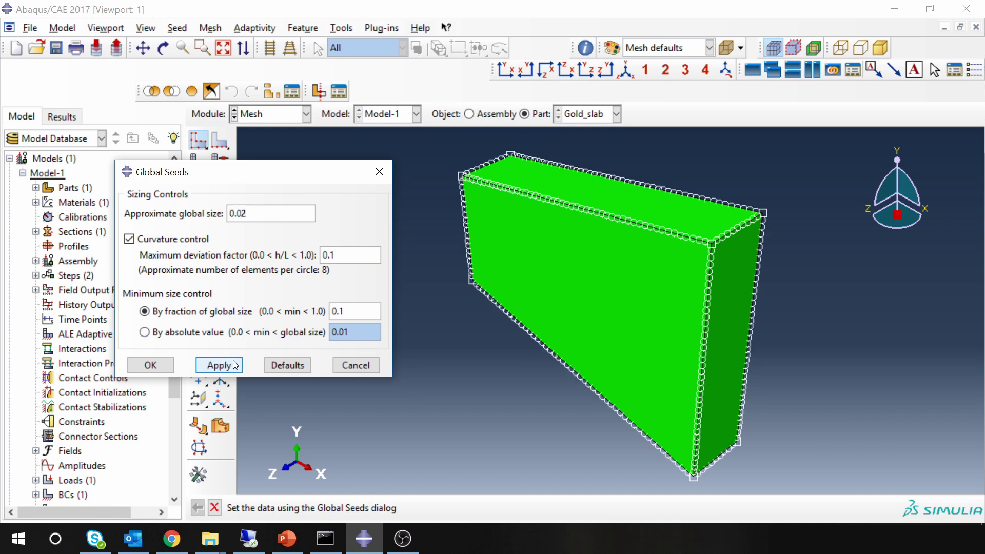
left_click(155, 366)
left_click(198, 183)
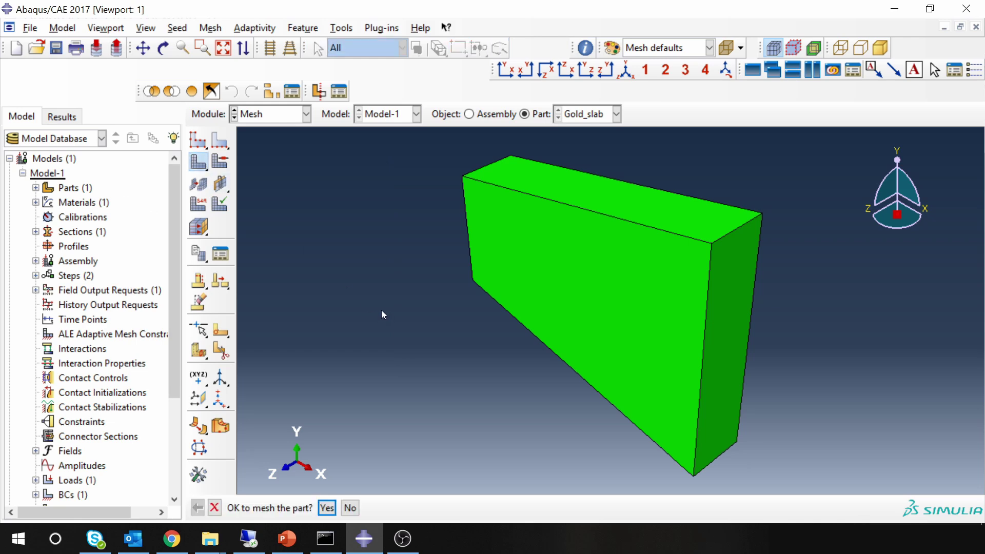
middle_click(380, 310)
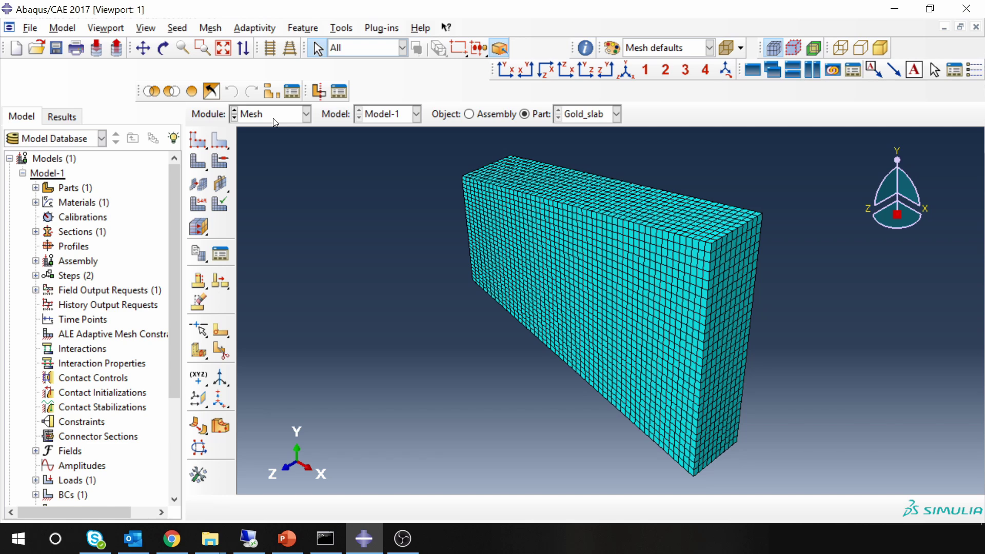
Step: Create an assembly geometry set named Front_plane from the slab's shorter end face
left_click(36, 261)
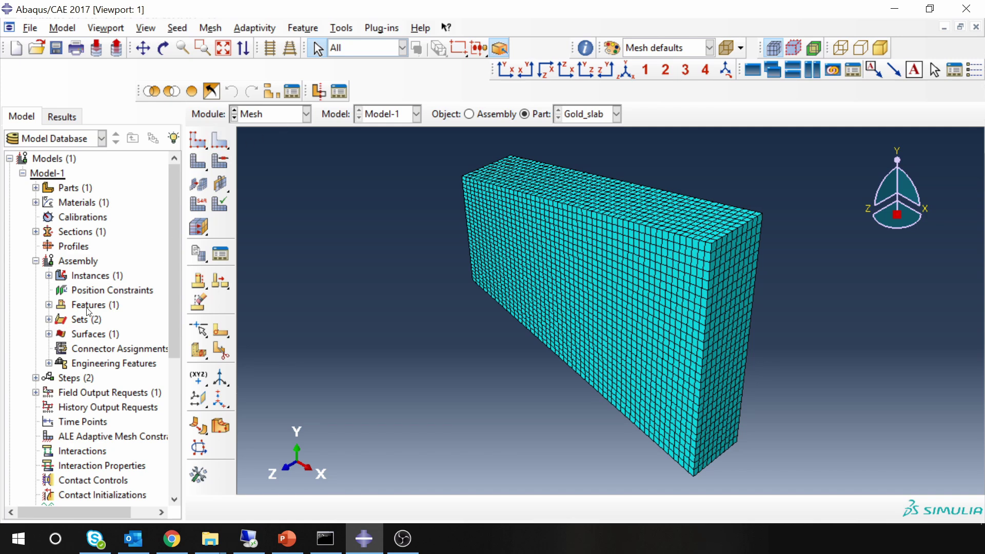
left_click(78, 321)
double_click(78, 320)
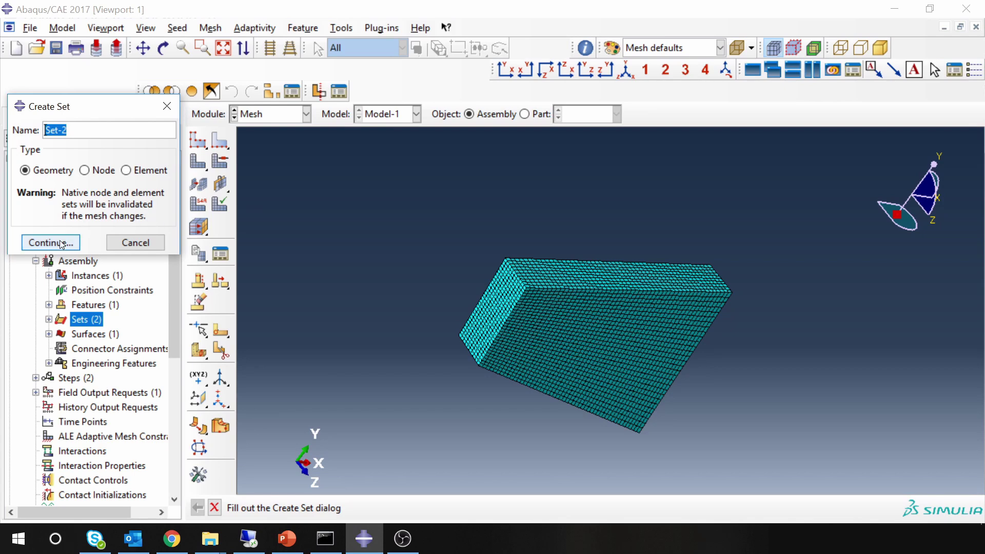
key("BackSpace")
type("F")
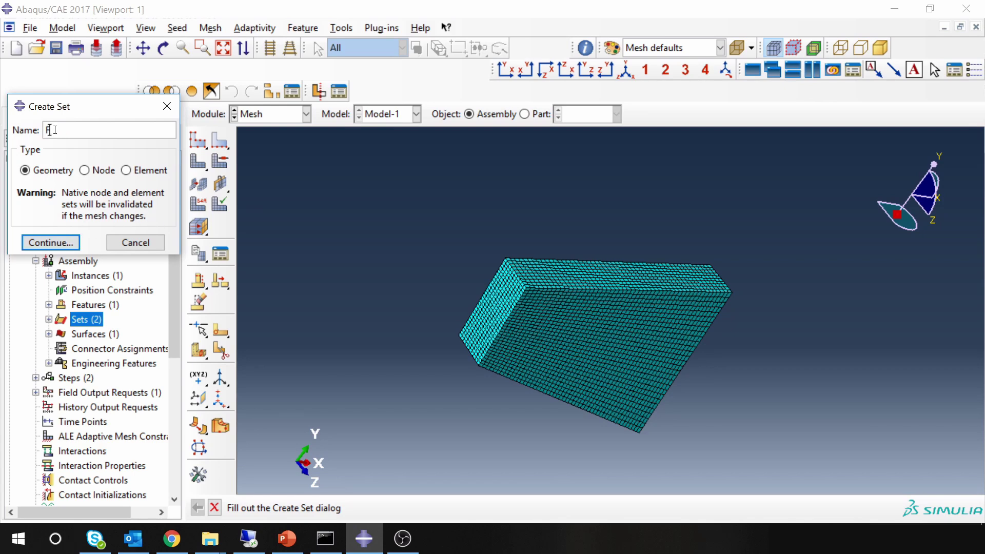
type("ront_plane")
left_click(66, 245)
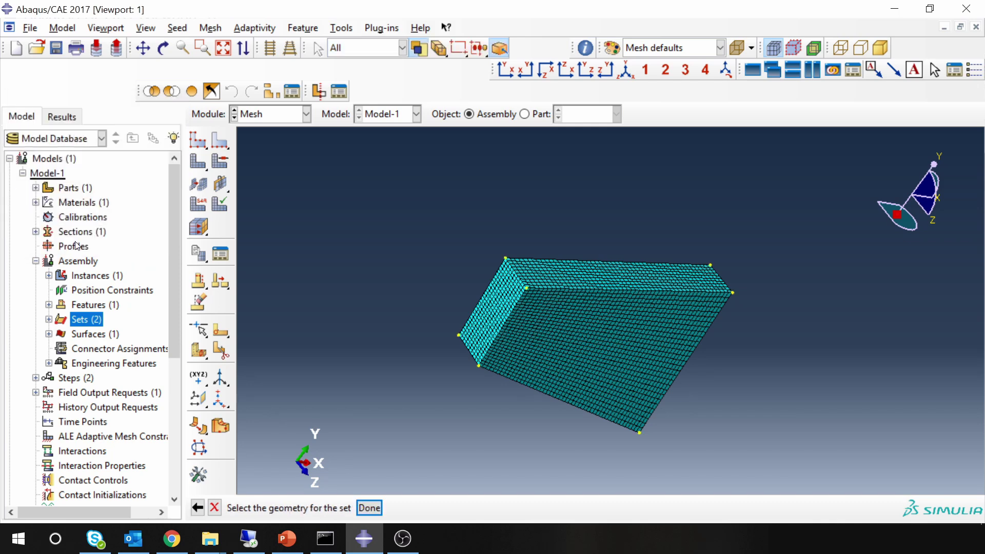
left_click(493, 319)
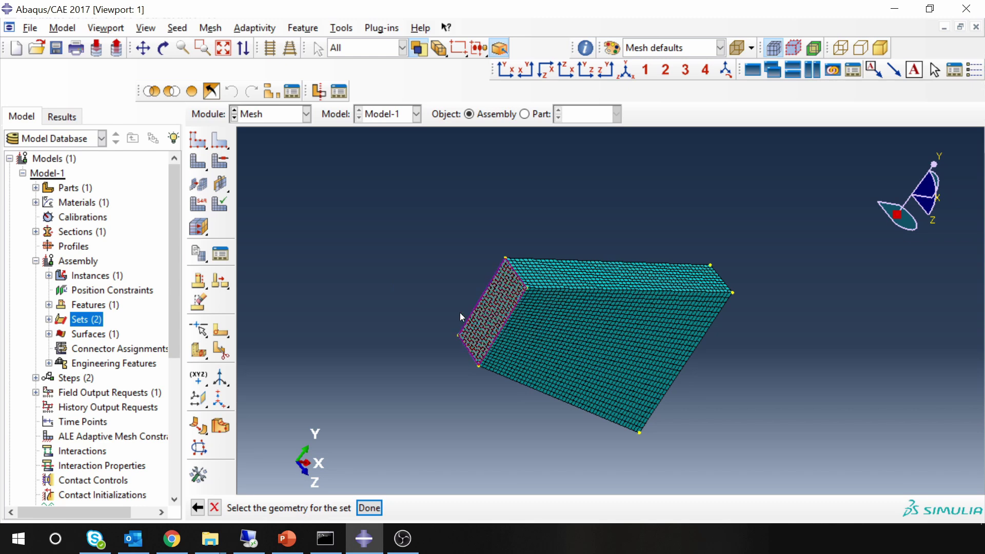
middle_click(375, 270)
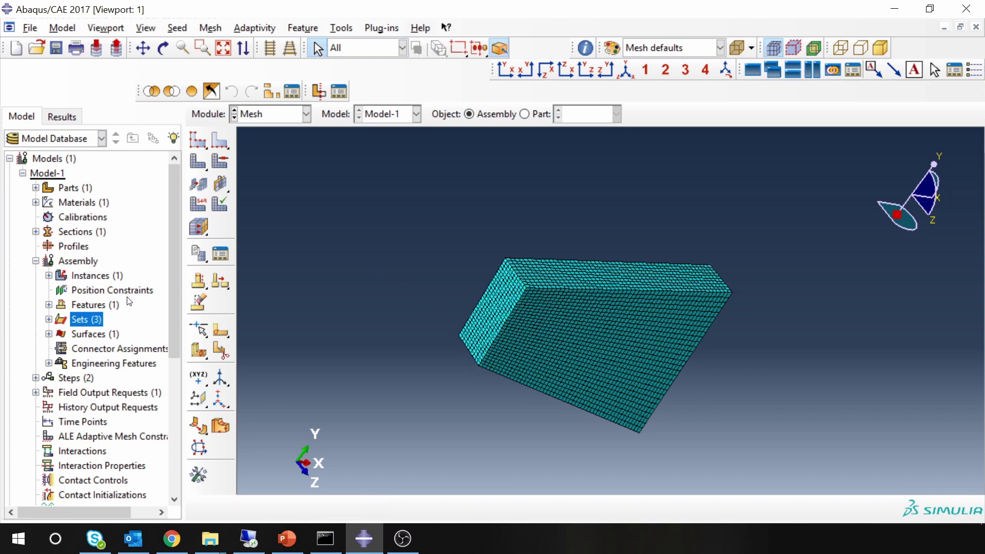
scroll(123, 276, "down", 4)
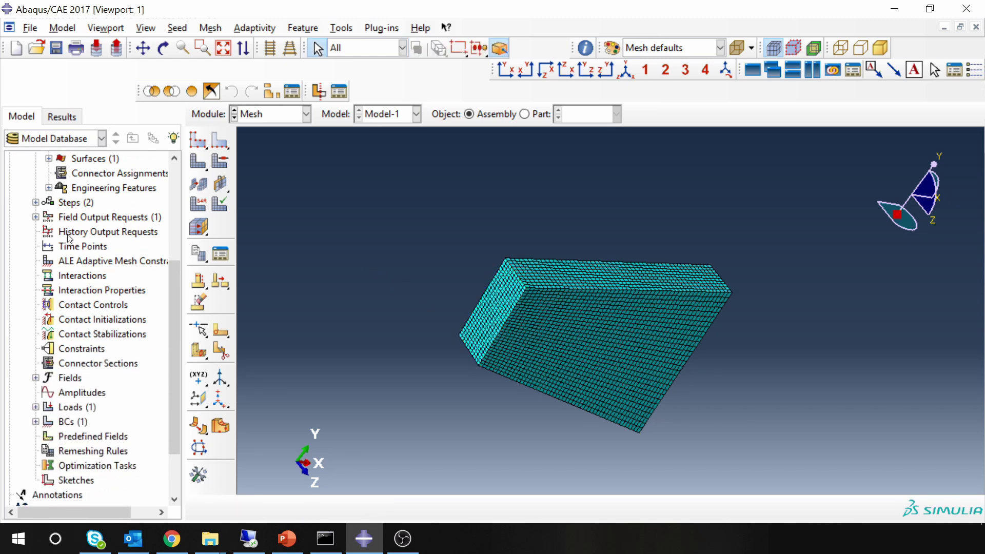
Step: Start a history output request named H-Output-1 for Step-1 with the Front_plane set as its domain
double_click(135, 231)
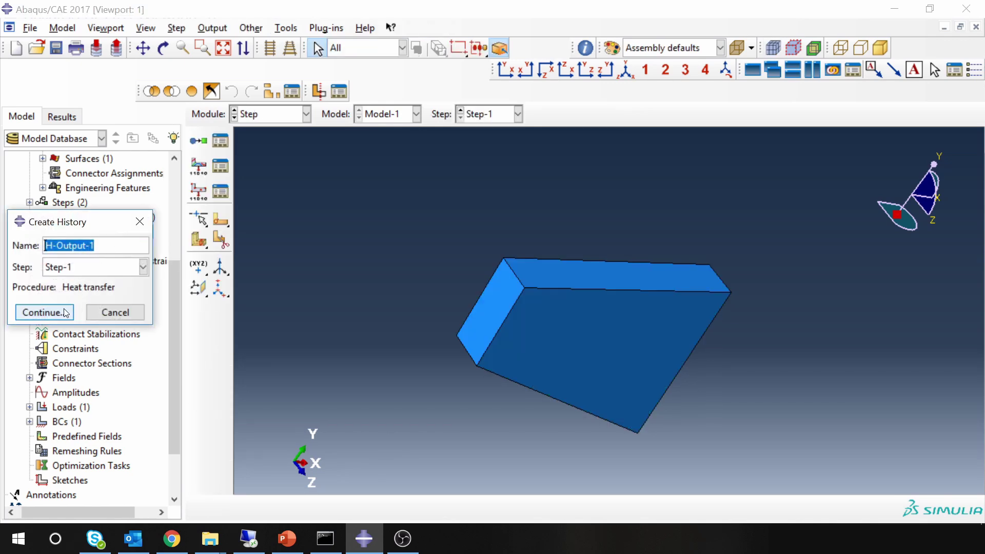
left_click(66, 312)
left_click_drag(160, 250, 219, 32)
left_click(181, 125)
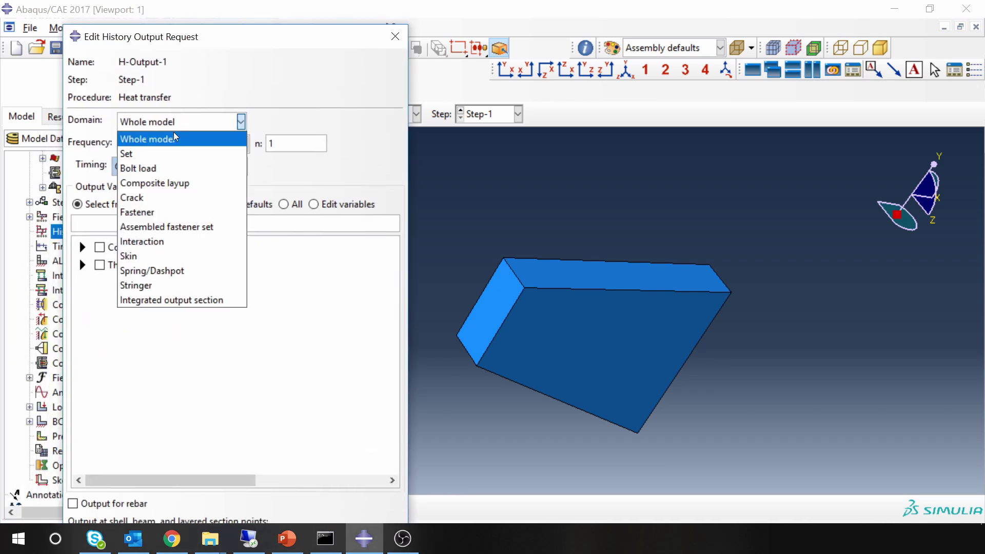
left_click(146, 154)
left_click(290, 124)
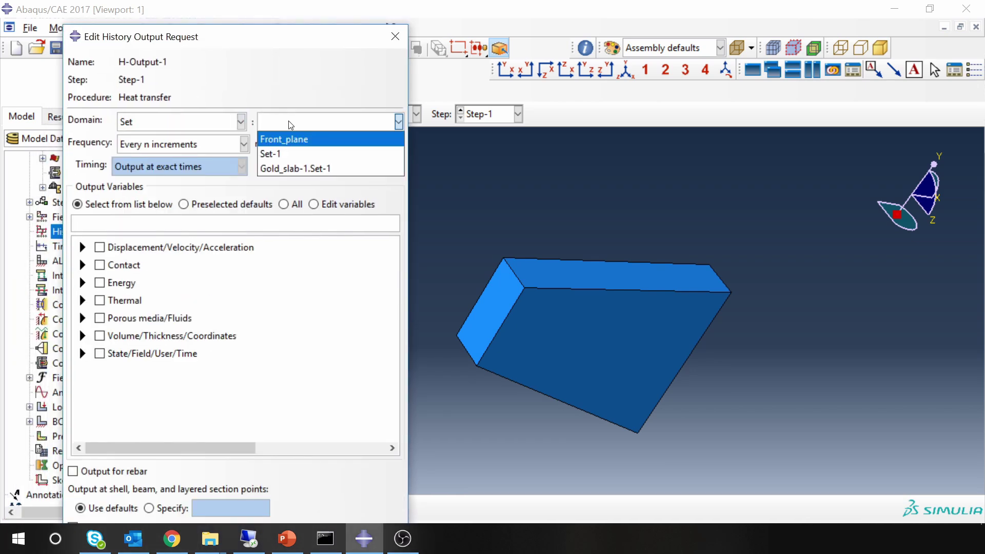
left_click(300, 145)
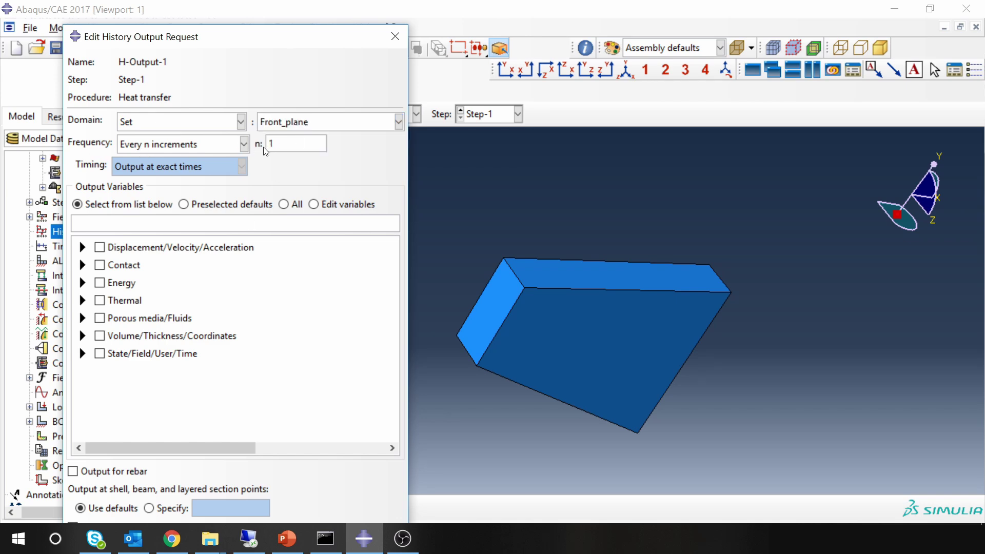
Step: Choose the thermal variable NT, Nodal temperature, for the history output request and save the request
left_click(83, 302)
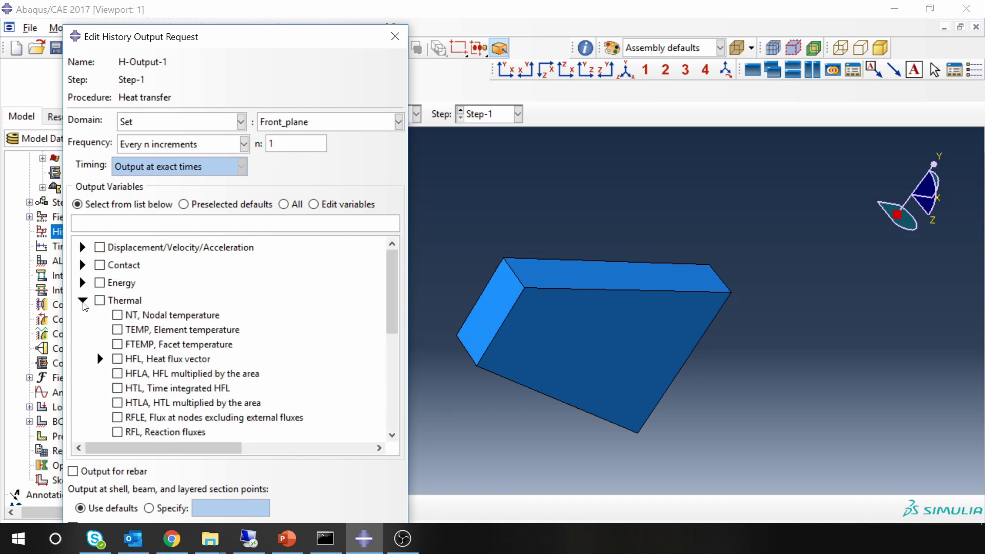
left_click(118, 316)
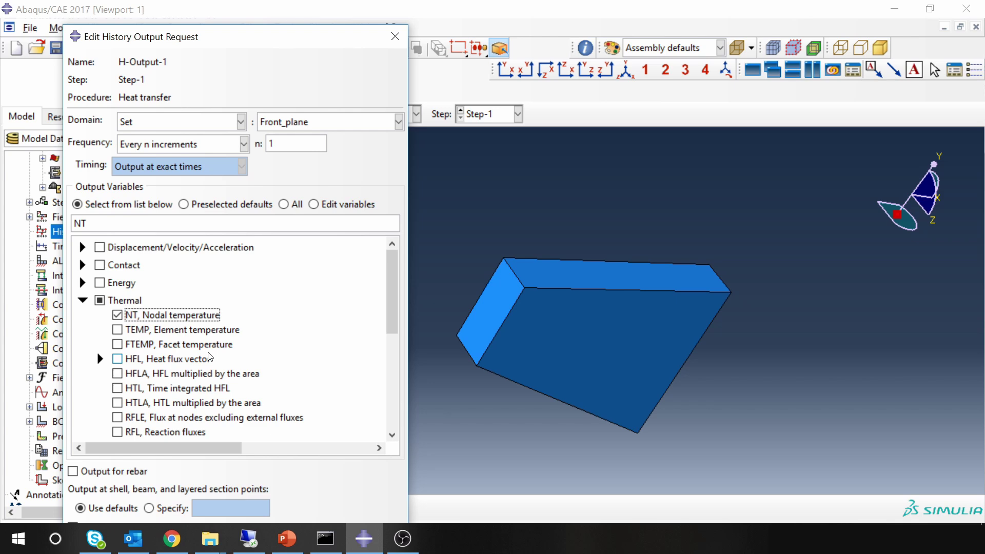
left_click_drag(293, 25, 265, 48)
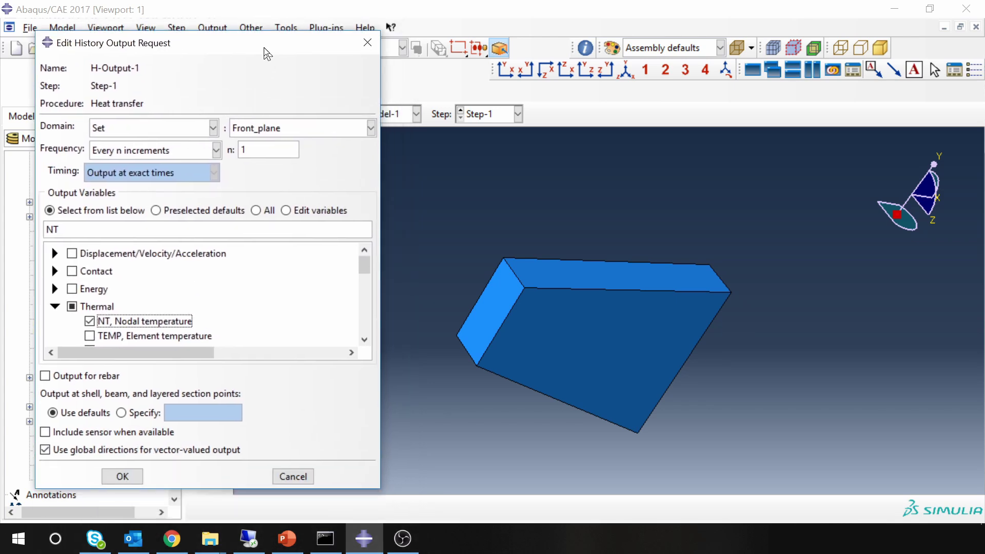
left_click(122, 476)
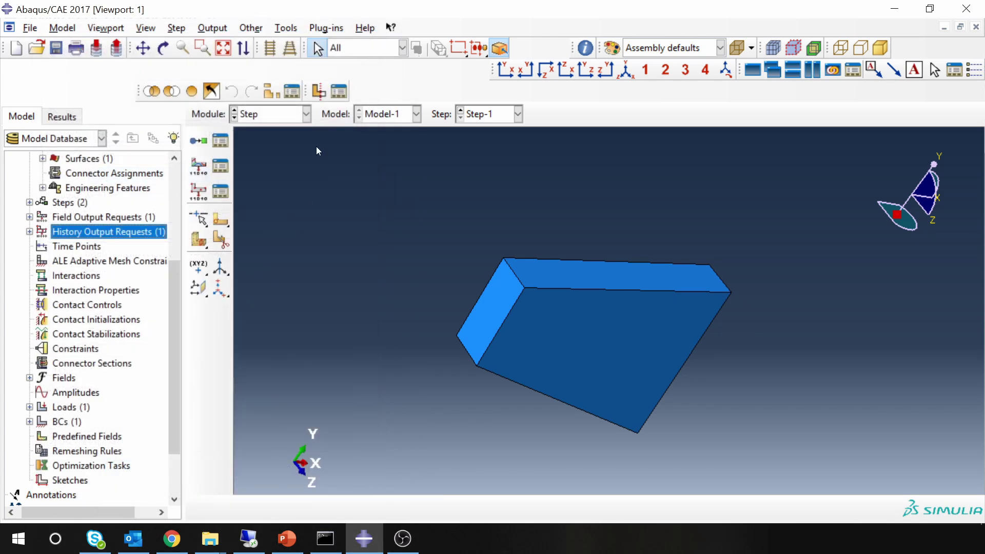
Step: In the Job module, create a job named Transient_HT from Model-1 with the default job settings
left_click(268, 118)
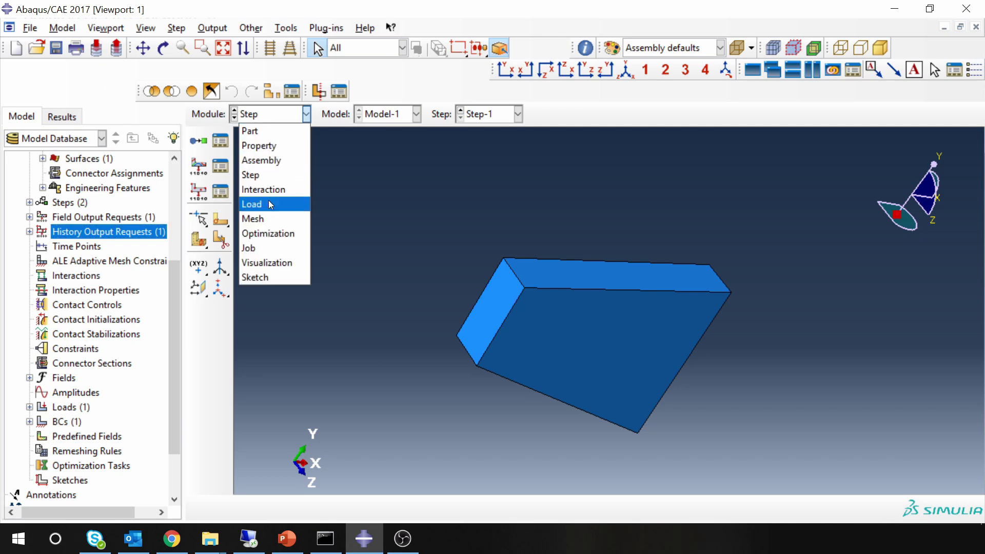
left_click(266, 248)
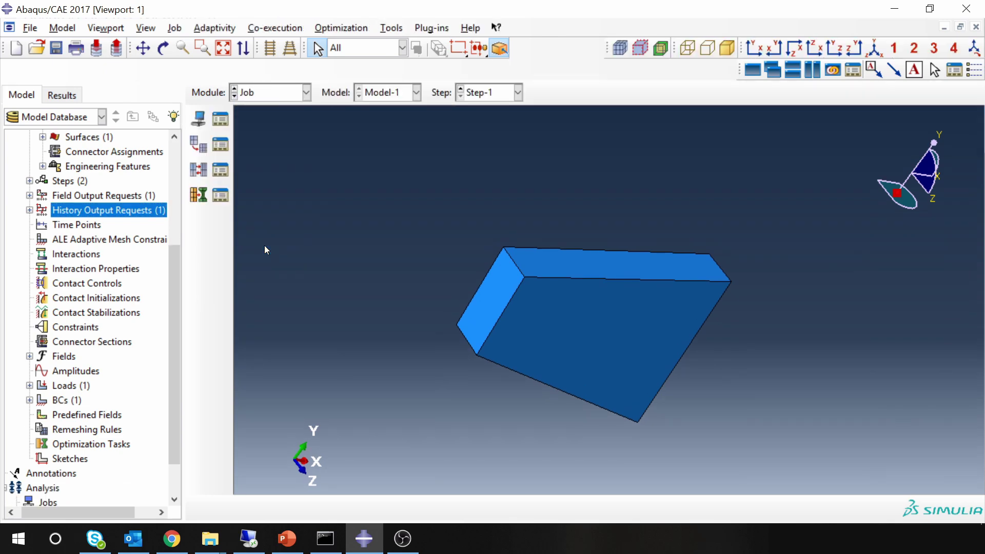
left_click(198, 119)
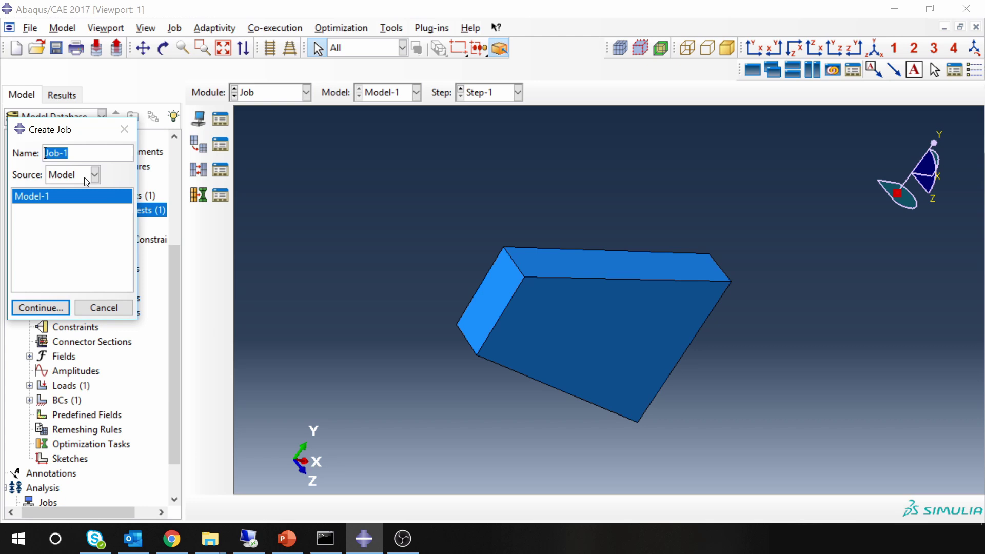
type("Transient_HT")
left_click(56, 308)
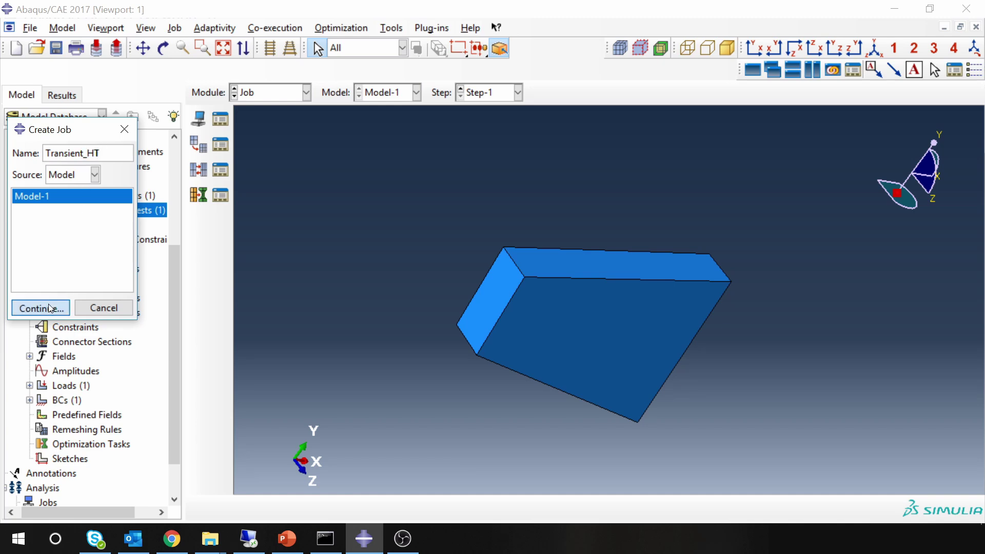
left_click(174, 396)
Step: Submit the Transient_HT job for analysis
scroll(31, 452, "down", 3)
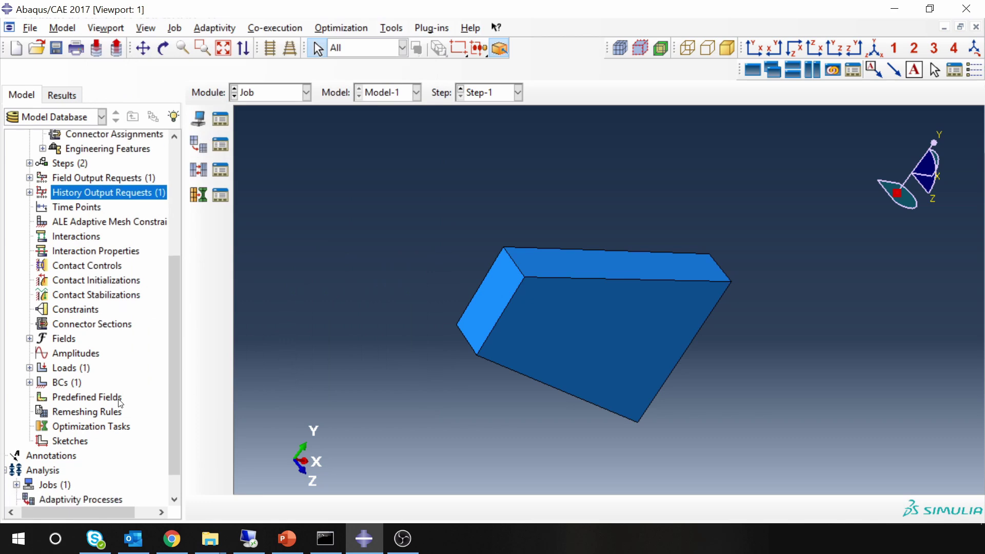
left_click(17, 455)
left_click(52, 469)
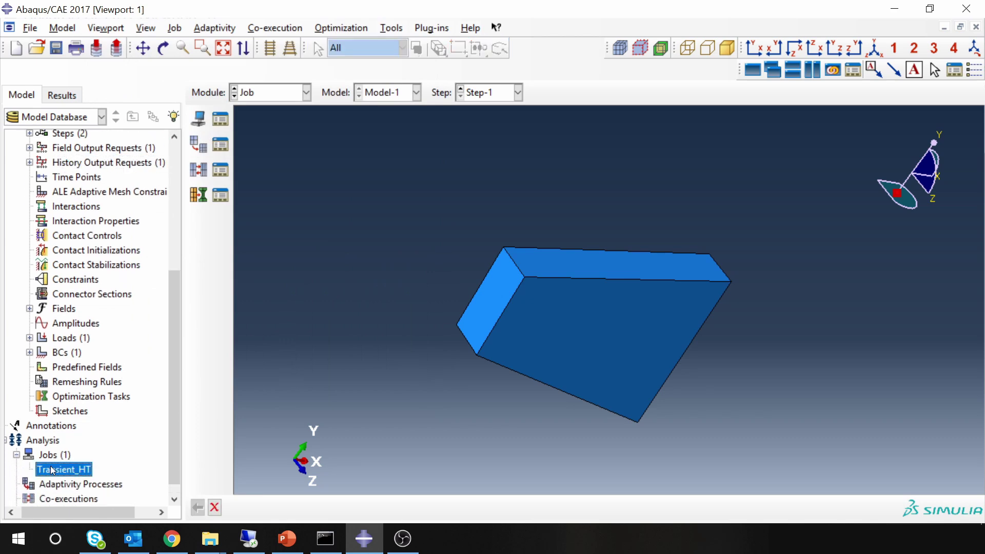
right_click(52, 469)
left_click(92, 436)
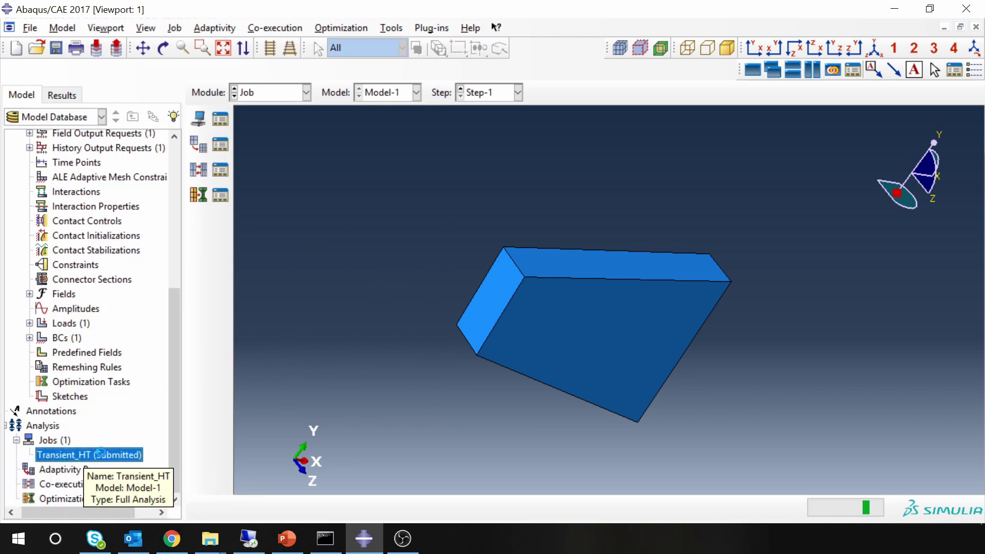
Step: Monitor the Transient_HT job until it finishes, then close the monitor
right_click(100, 454)
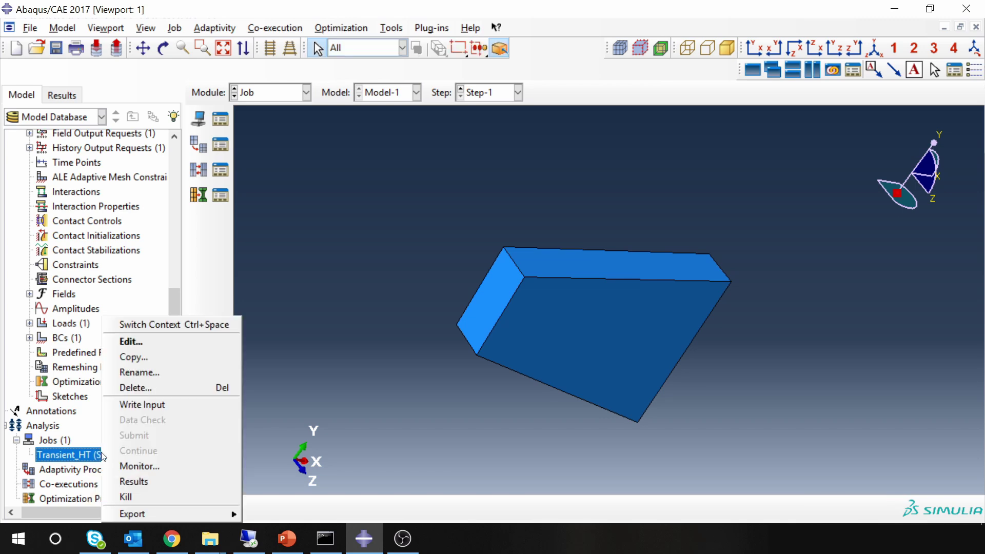
left_click(136, 472)
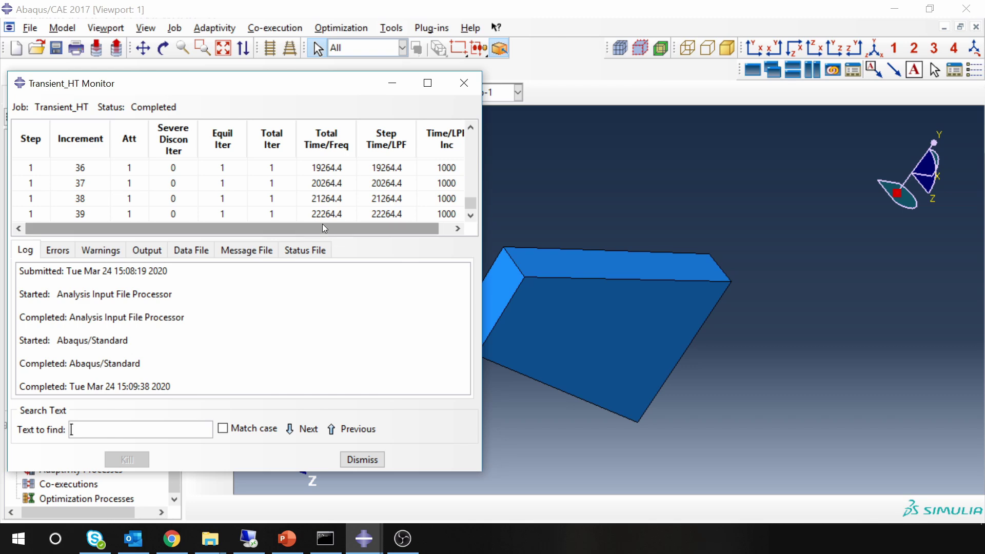
left_click(361, 460)
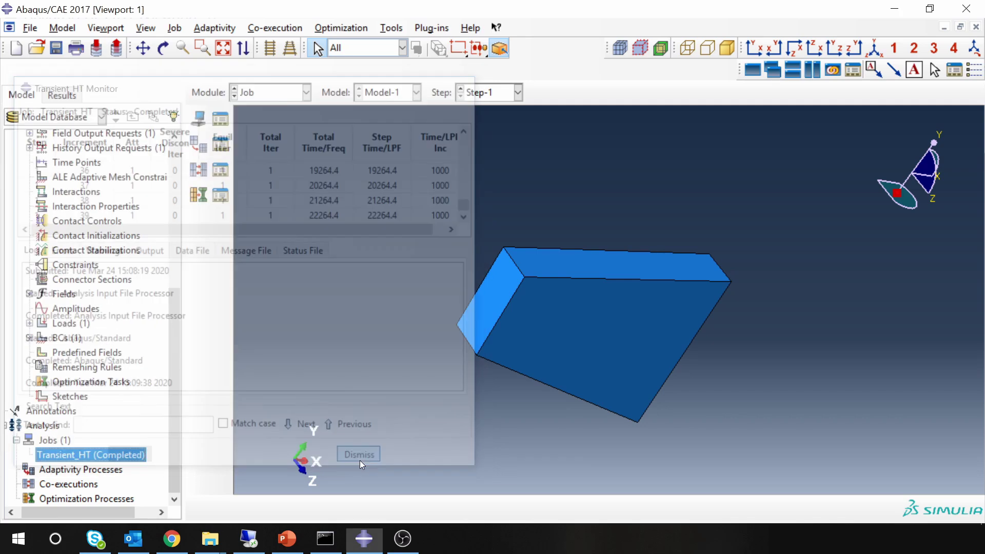
Step: Open the Transient_HT job's results and display nodal temperature NT11 as contours on the slab
right_click(132, 456)
left_click(162, 481)
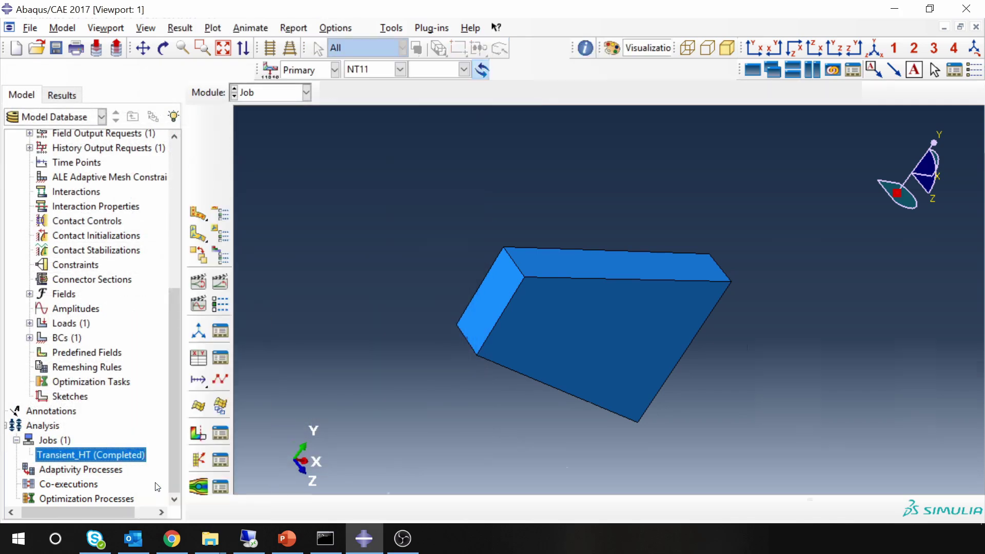
left_click(198, 211)
scroll(575, 300, "up", 2)
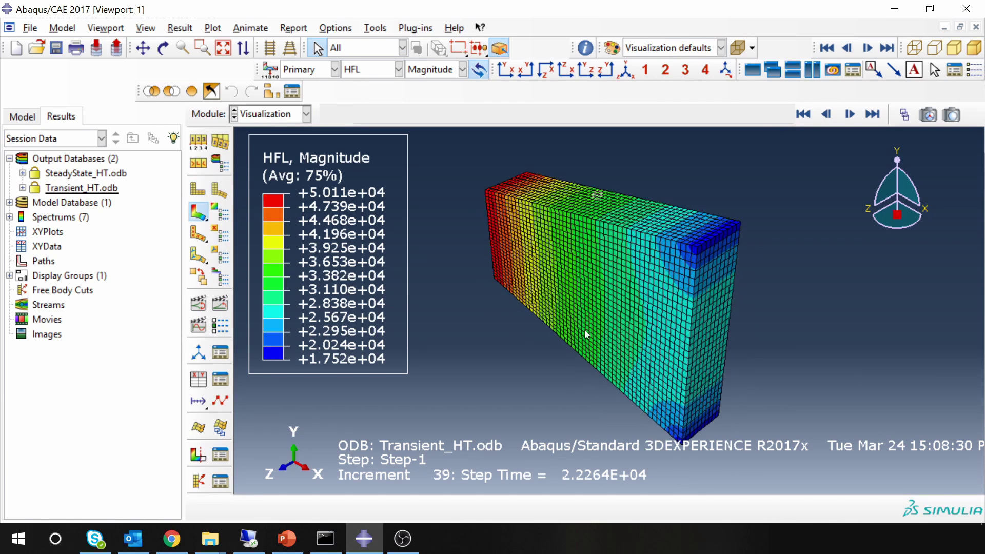
left_click(366, 74)
left_click(367, 100)
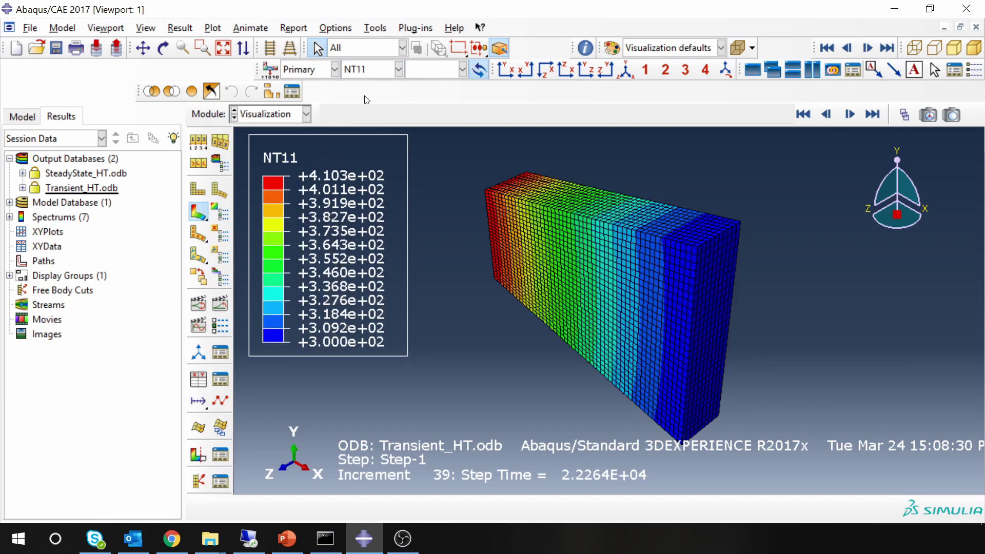
mouse_move(601, 300)
left_mouse_down("ctrl+alt")
mouse_move(609, 336)
mouse_move(573, 288)
mouse_move(618, 334)
left_mouse_up("ctrl+alt")
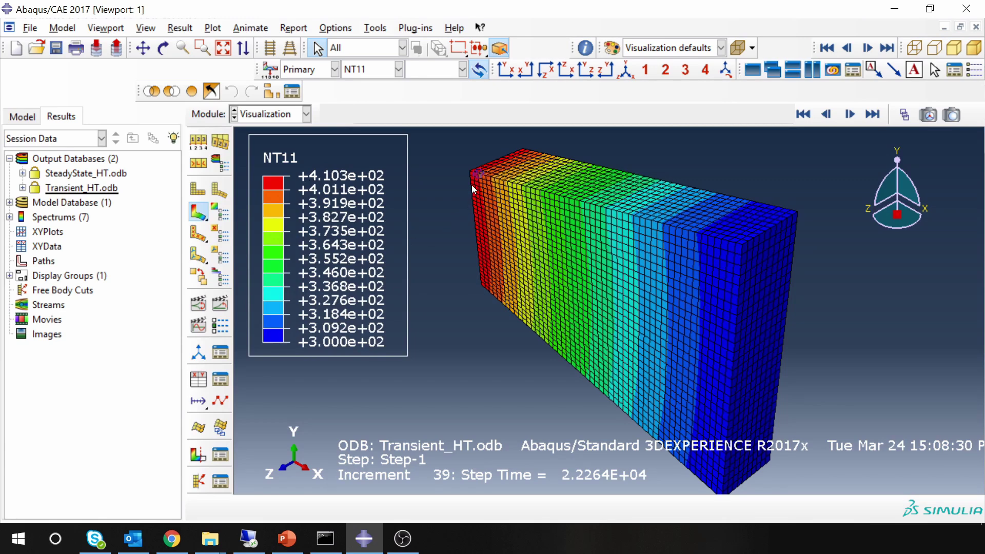
Step: Switch to the SteadyState_HT.odb results and display their NT11 temperature contours for comparison
double_click(89, 176)
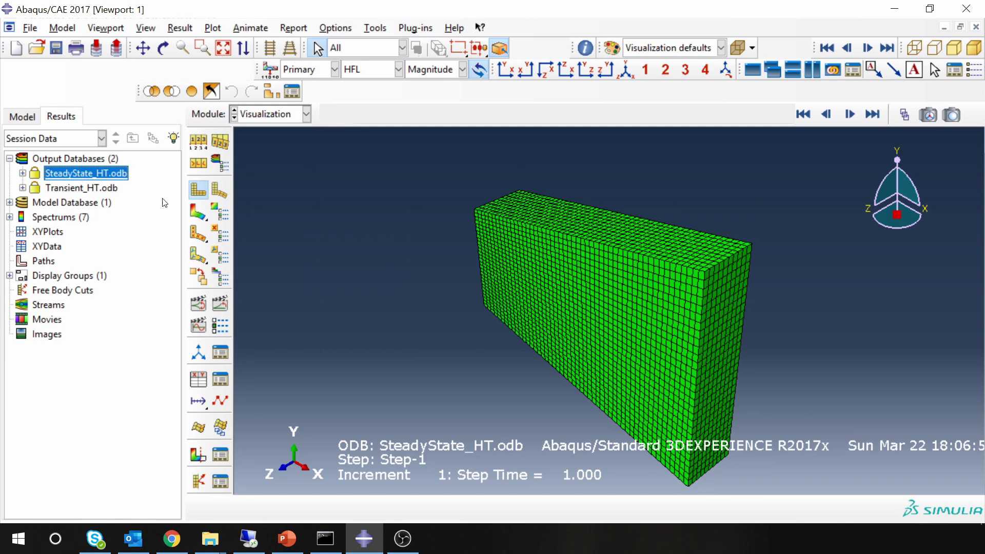
left_click(196, 212)
left_click(376, 74)
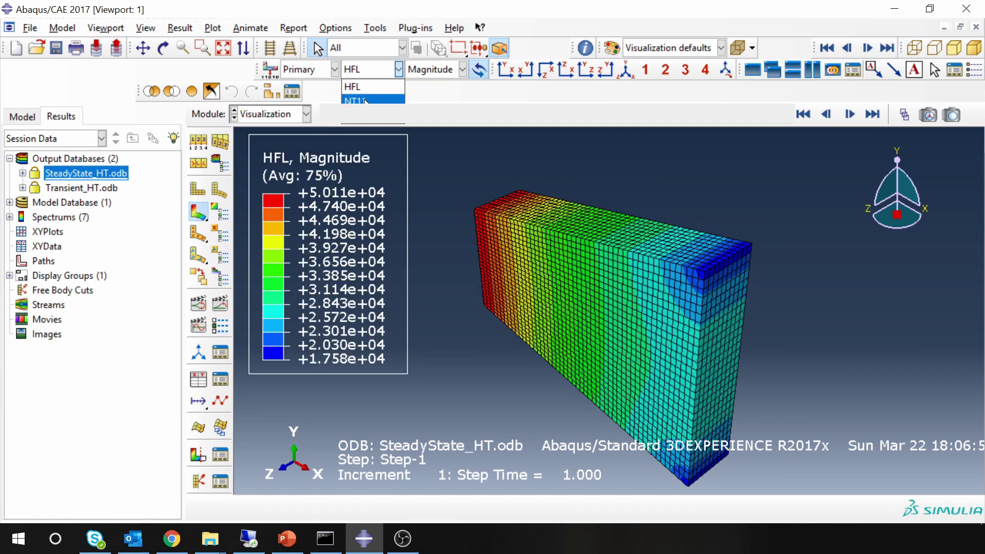
left_click(365, 99)
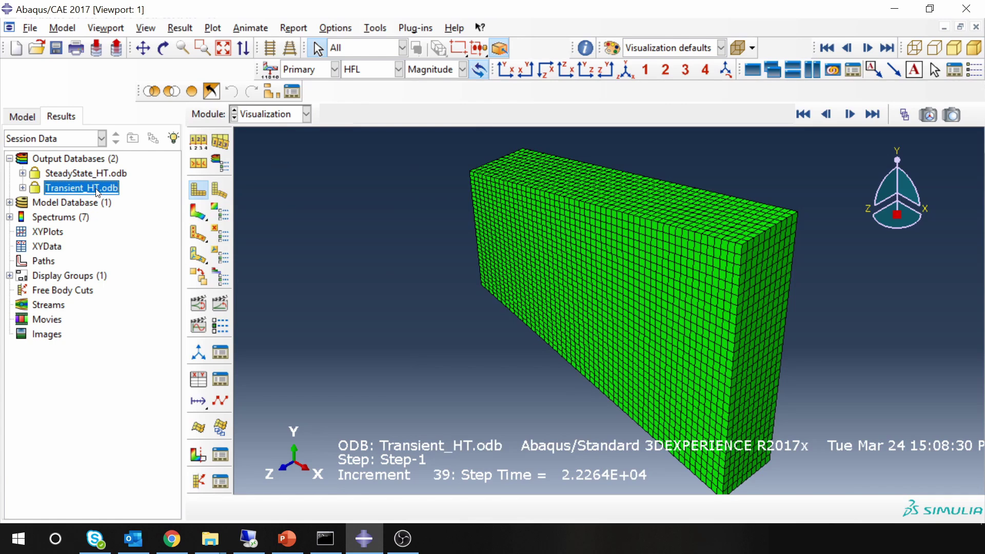
Step: Return to the NT11 contours of Transient_HT.odb, play their time history animation and stop it
left_click(198, 212)
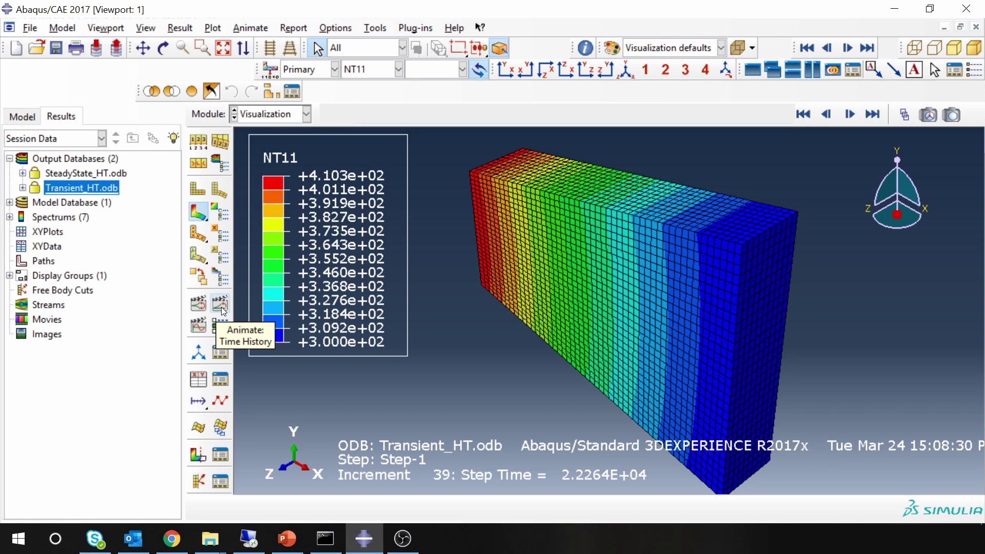
left_click(221, 307)
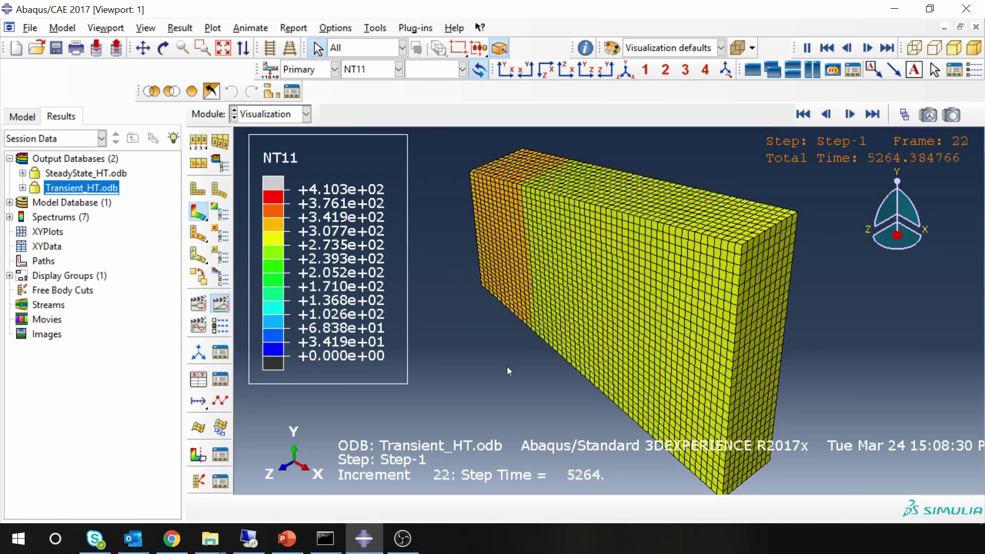
left_click(221, 304)
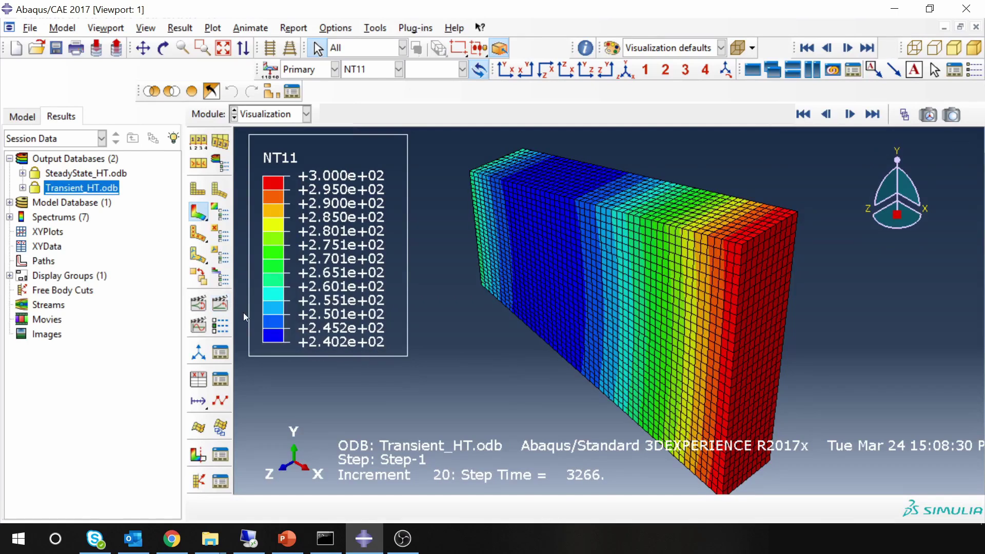
Step: Plot the NT11 nodal temperature history of node 1092 in FRONT_PLANE from the ODB history output, and close the history output list
left_click(199, 381)
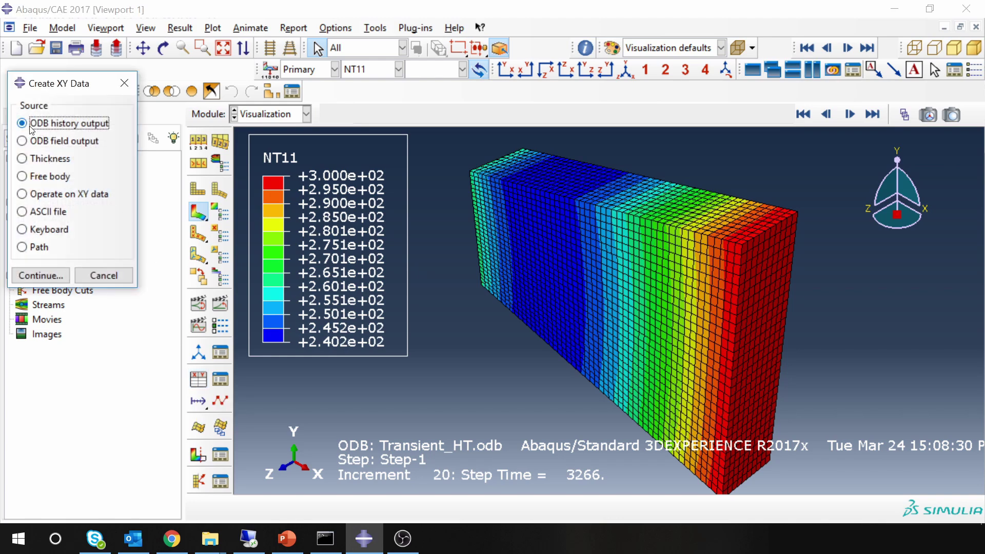
left_click(52, 275)
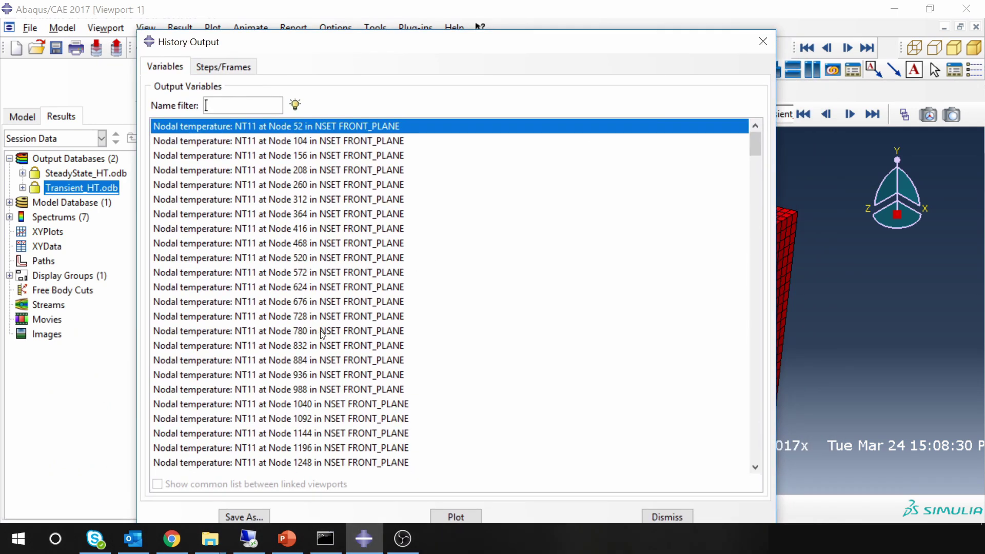
left_click(245, 243)
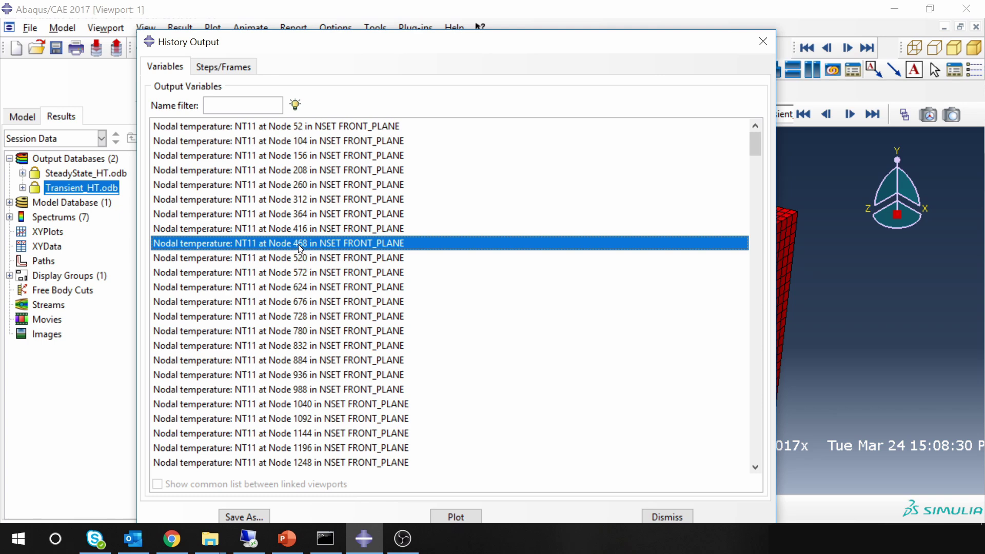
scroll(374, 342, "down", 4)
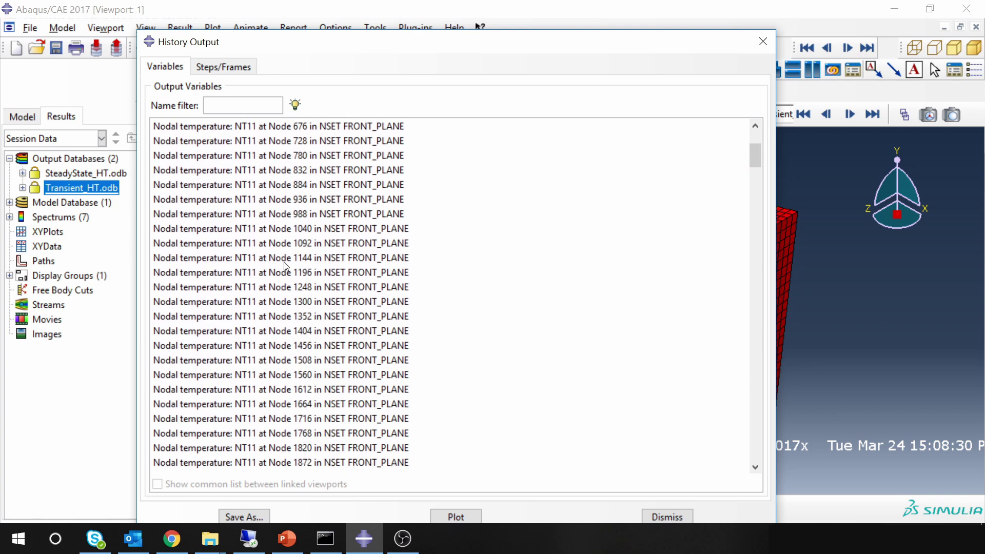
left_click(282, 244)
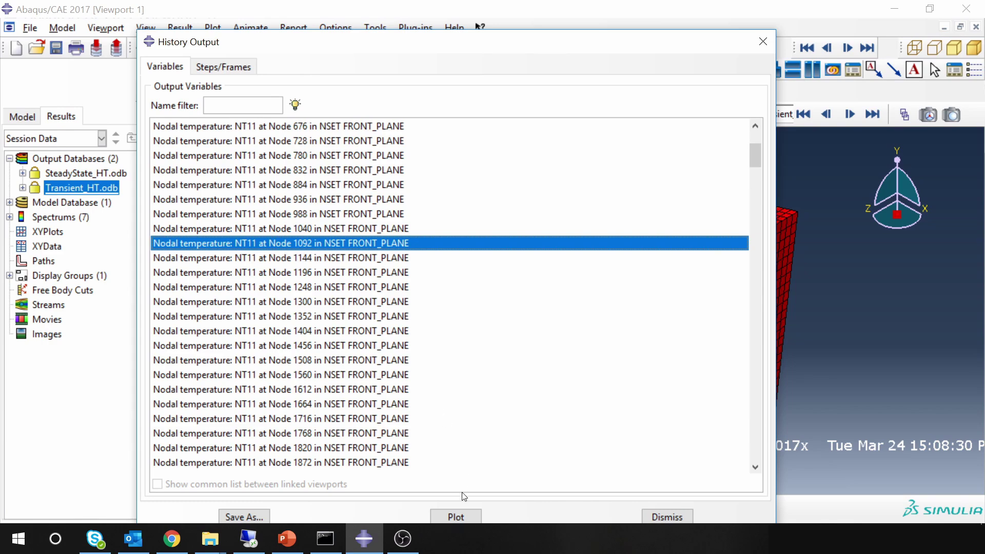
left_click(455, 517)
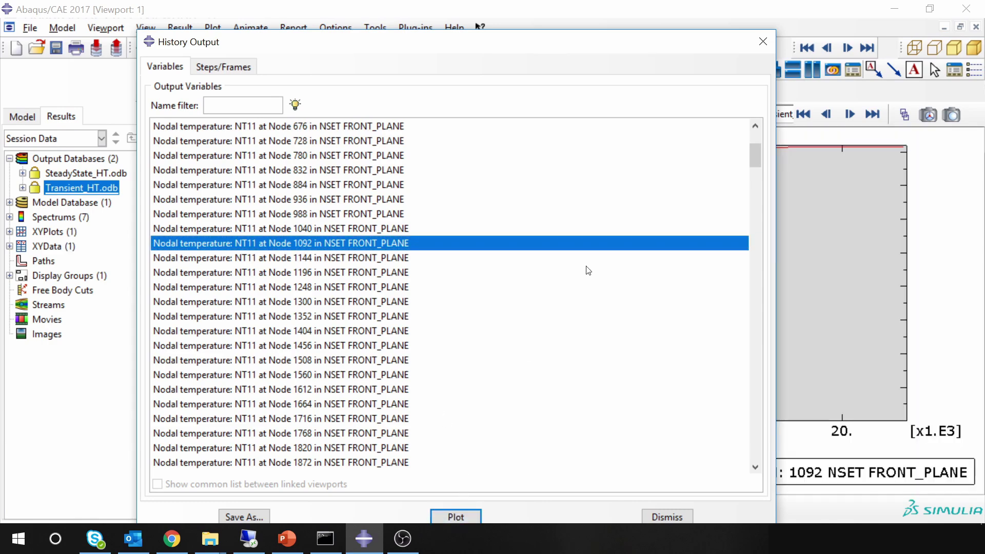
left_click(763, 42)
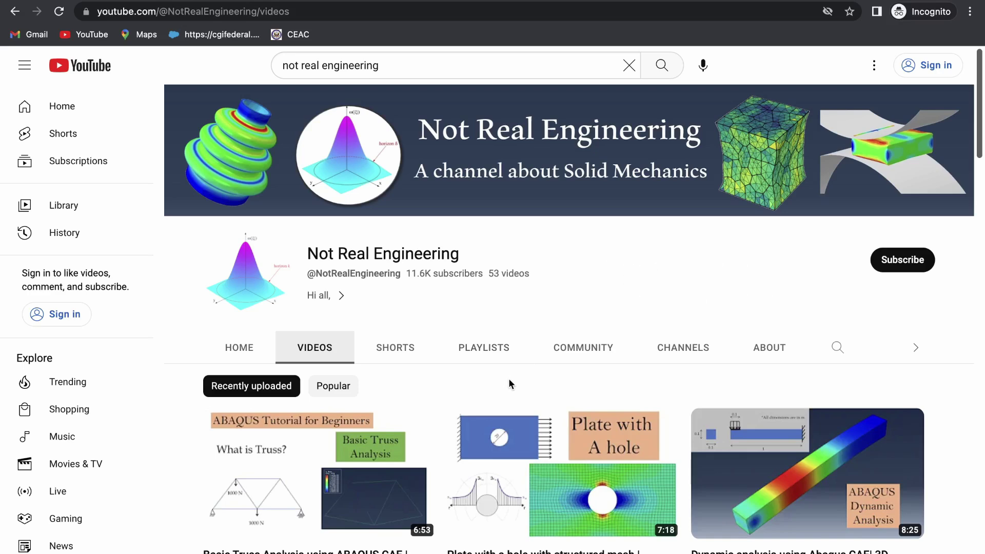
Step: Browse the created playlists of the Not Real Engineering channel on YouTube and open the full ANSYS tutorials playlist
left_click(491, 358)
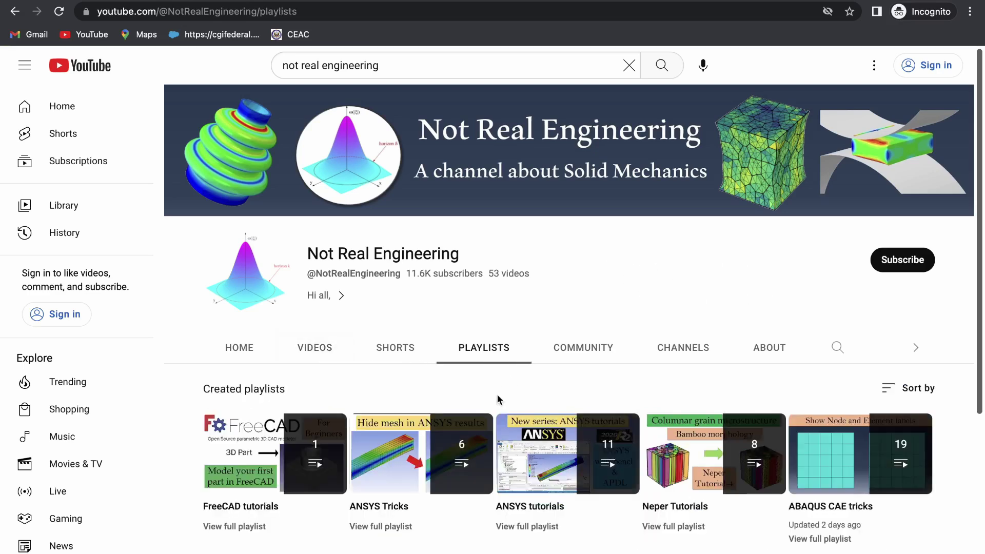
scroll(497, 398, "down", 4)
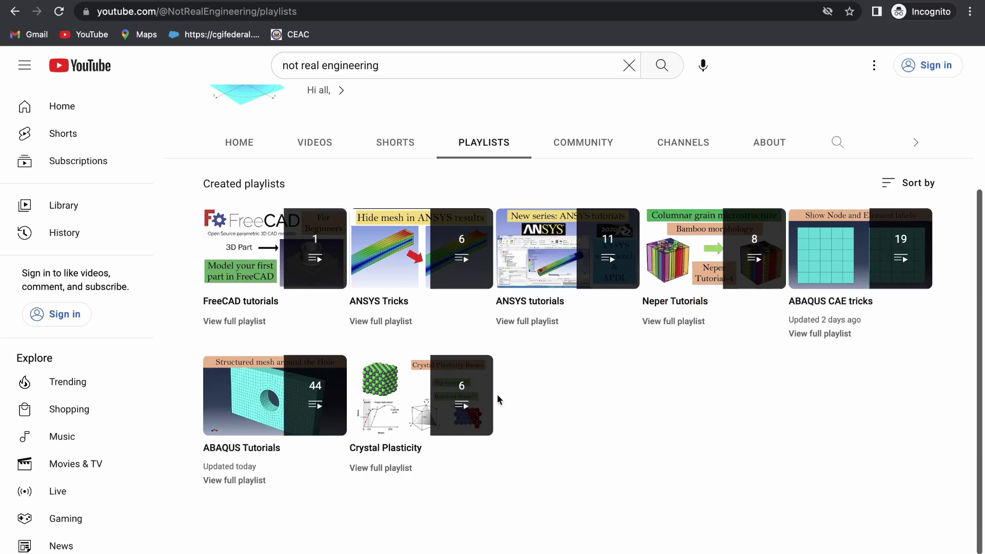
scroll(497, 395, "up", 3)
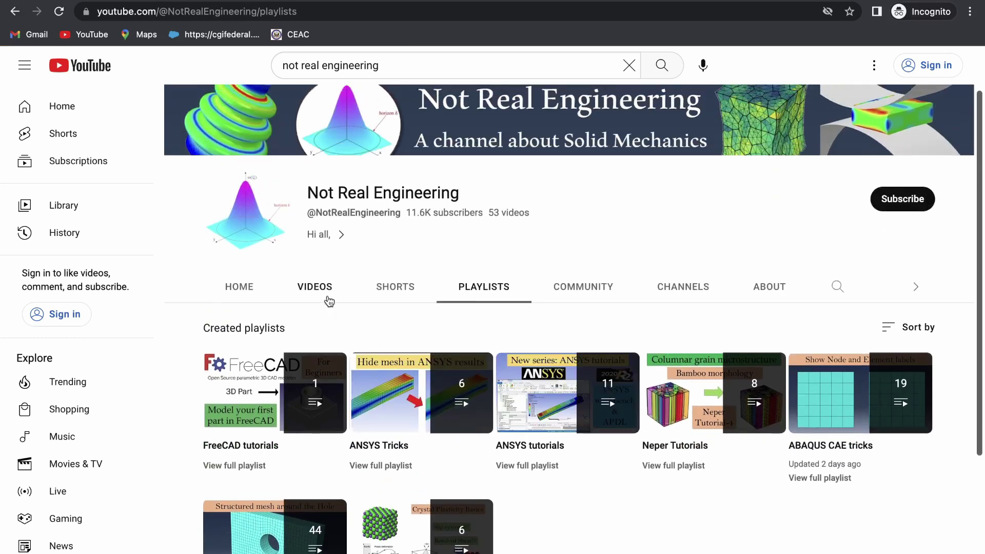
scroll(580, 536, "down", 1)
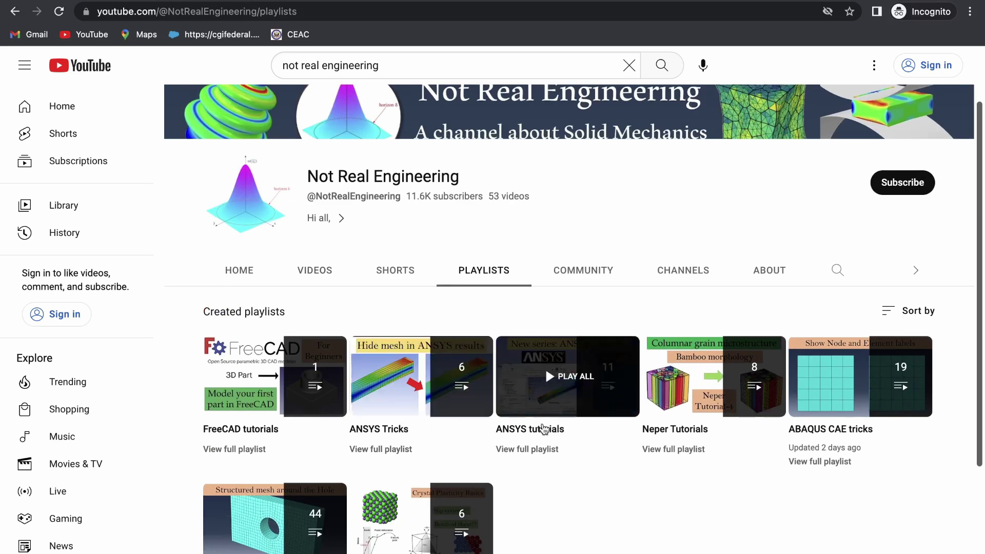
scroll(543, 429, "down", 2)
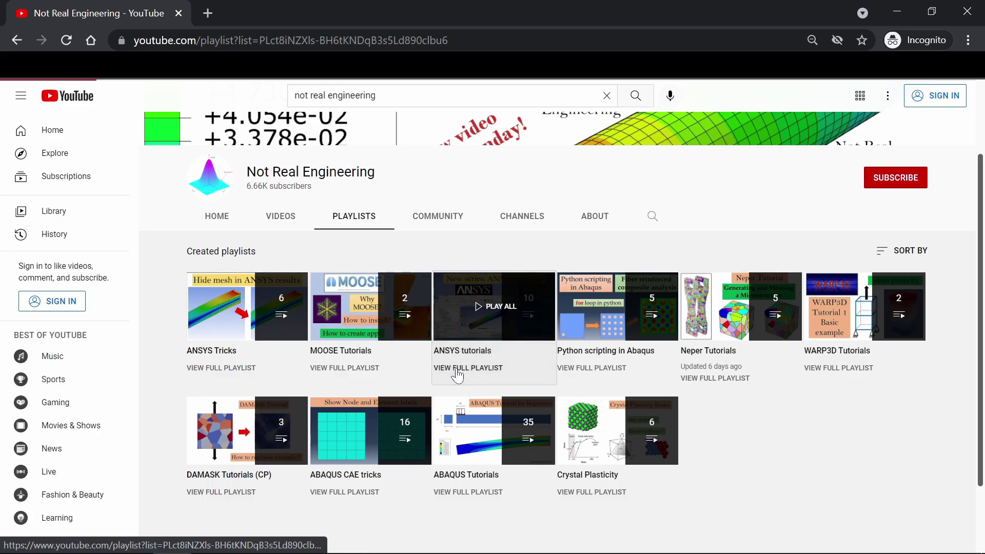
left_click(464, 366)
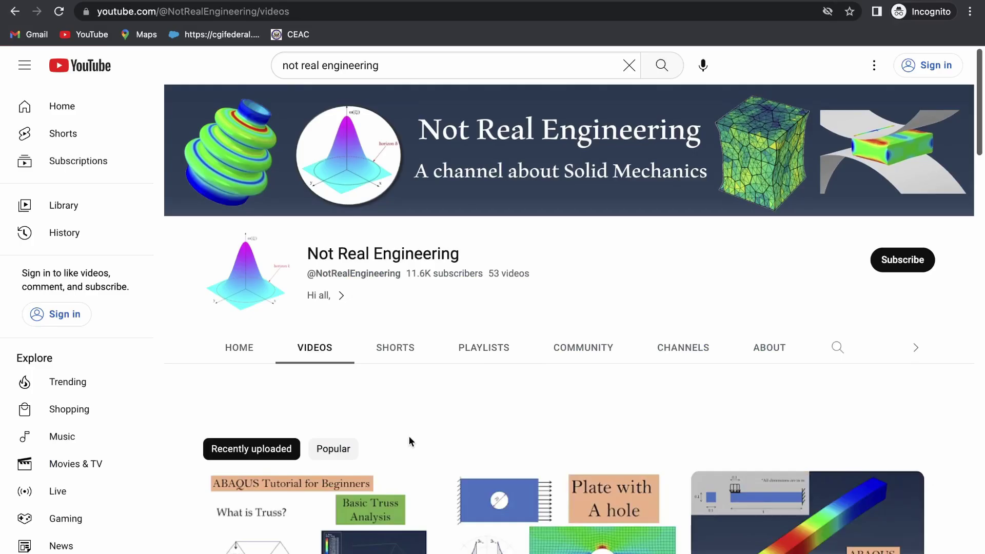
Step: Look through the recently uploaded videos of the Not Real Engineering channel
scroll(408, 436, "down", 7)
scroll(410, 442, "up", 8)
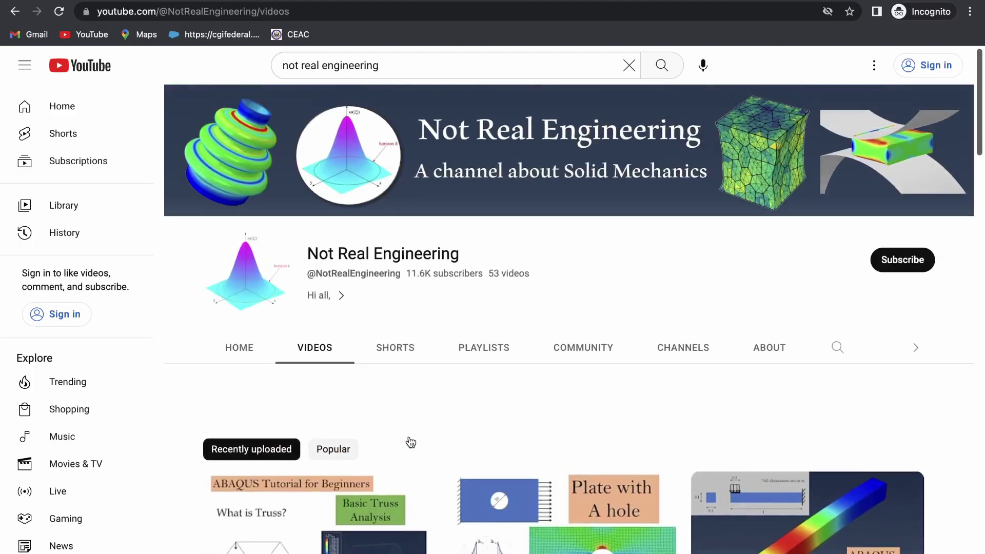